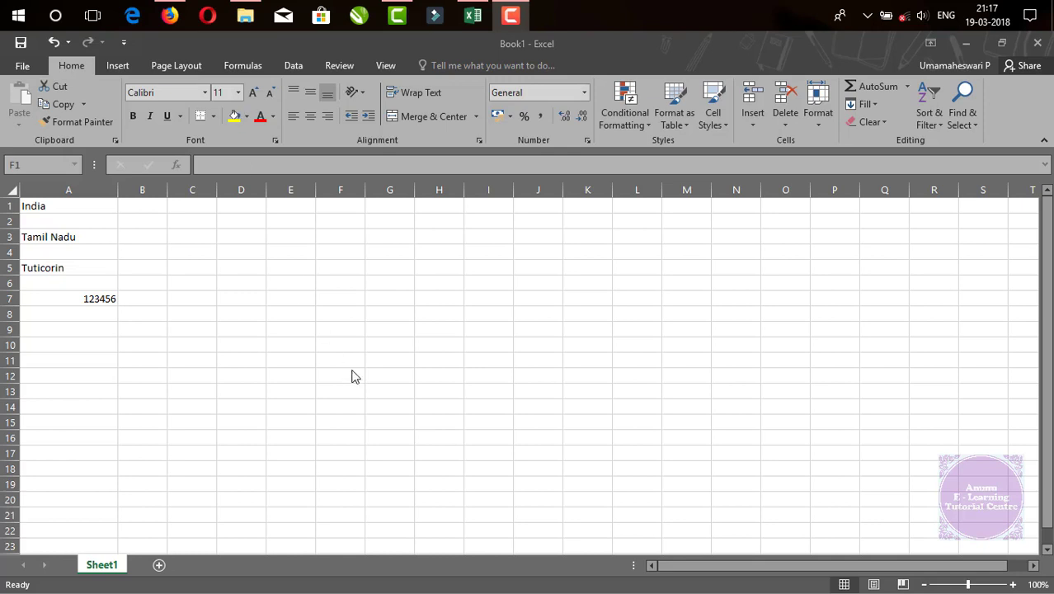
Step: Change the font of "India" in cell A1 to Algerian
left_click(286, 362)
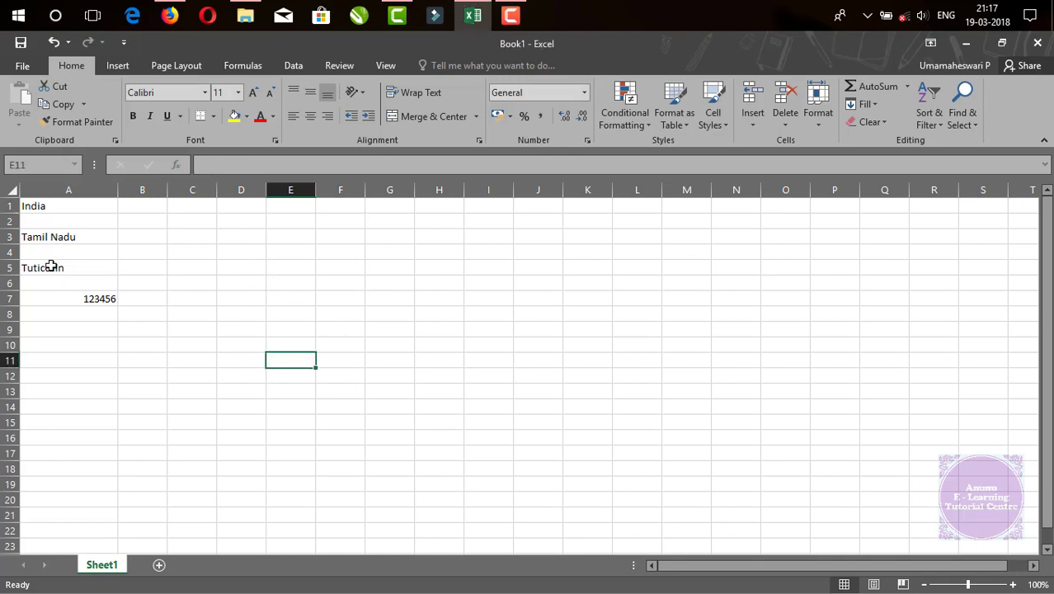
left_click(48, 206)
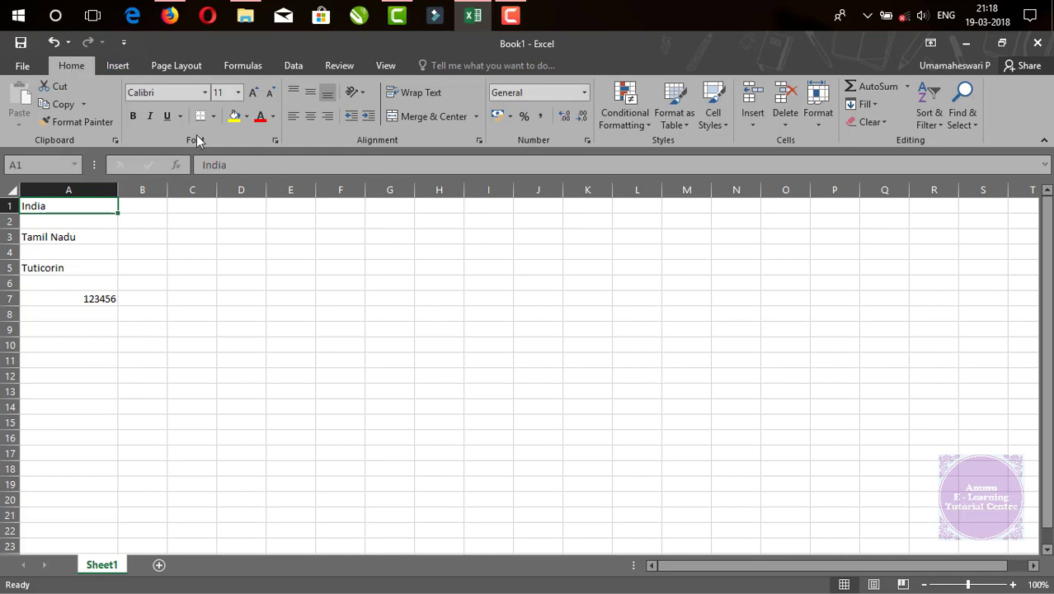
left_click(204, 92)
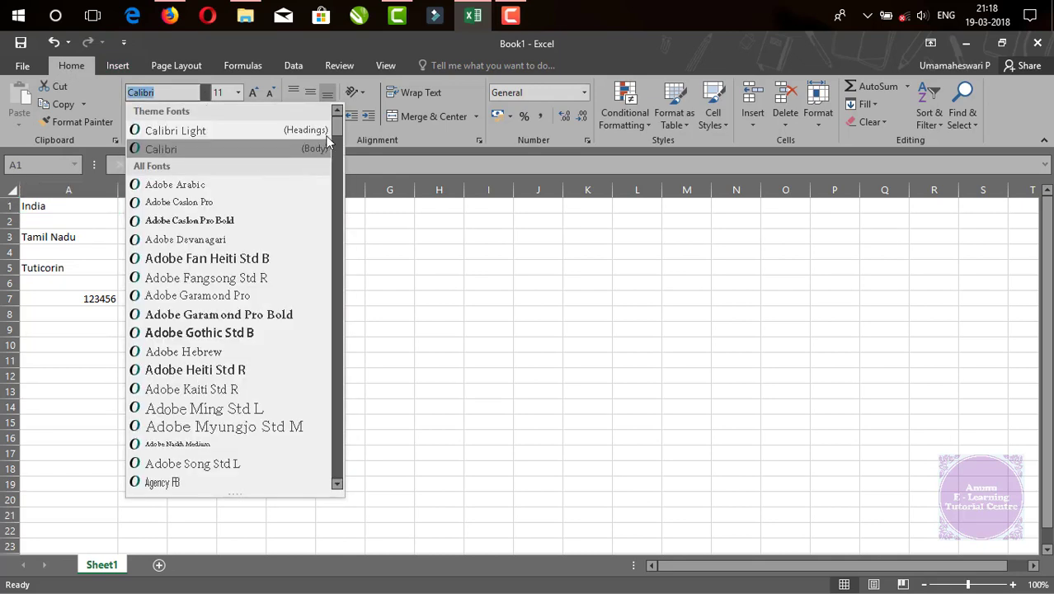
mouse_move(336, 134)
left_mouse_down()
mouse_move(337, 448)
mouse_move(348, 410)
mouse_move(337, 114)
left_mouse_up()
key("Down")
key("Down")
key("Down")
key("Down")
key("Down")
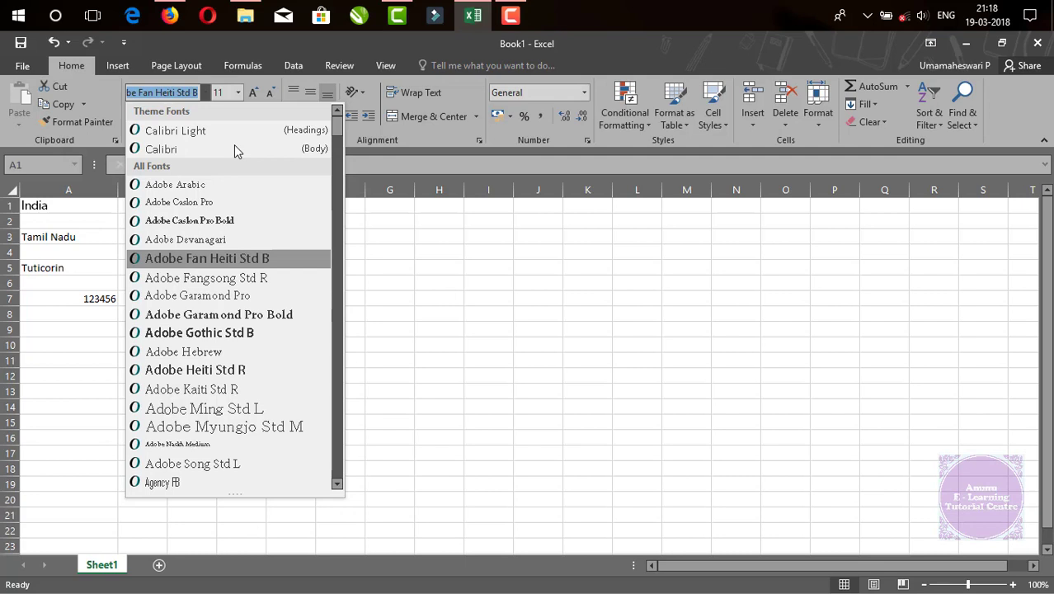
key("Down")
key("Down")
key("Down")
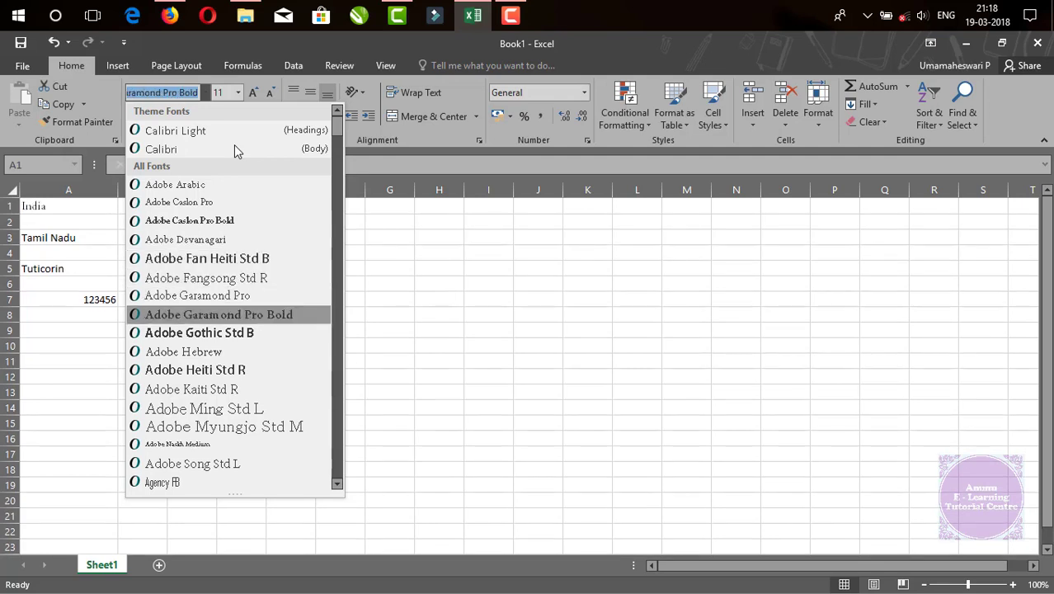
key("Down")
key("Down")
key("Down")
key("Down")
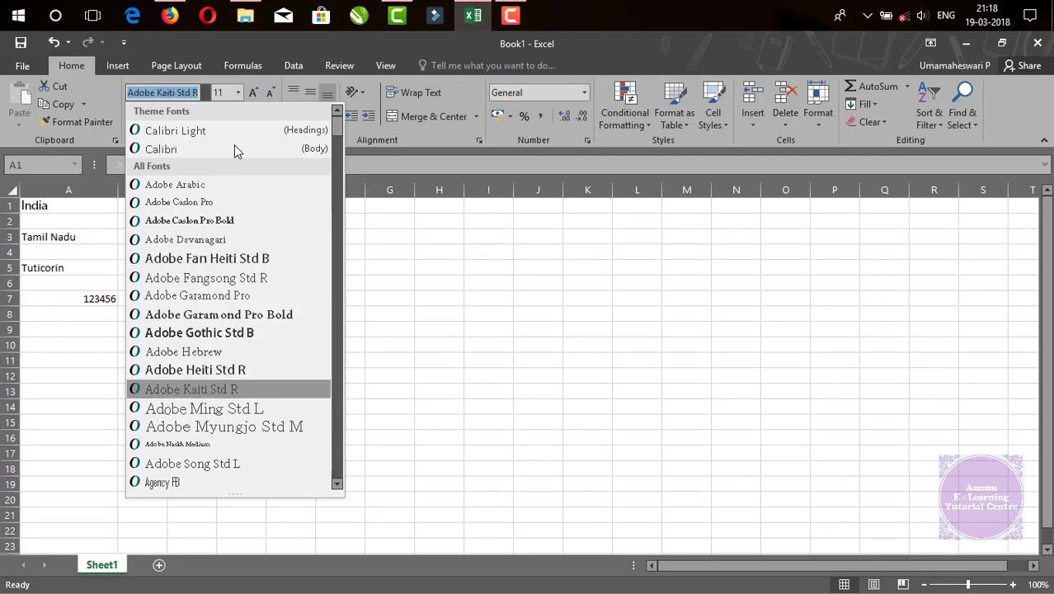
key("Down")
key("Down")
key("Down")
key("Down")
key("Down")
key("Down")
key("Down")
key("Down")
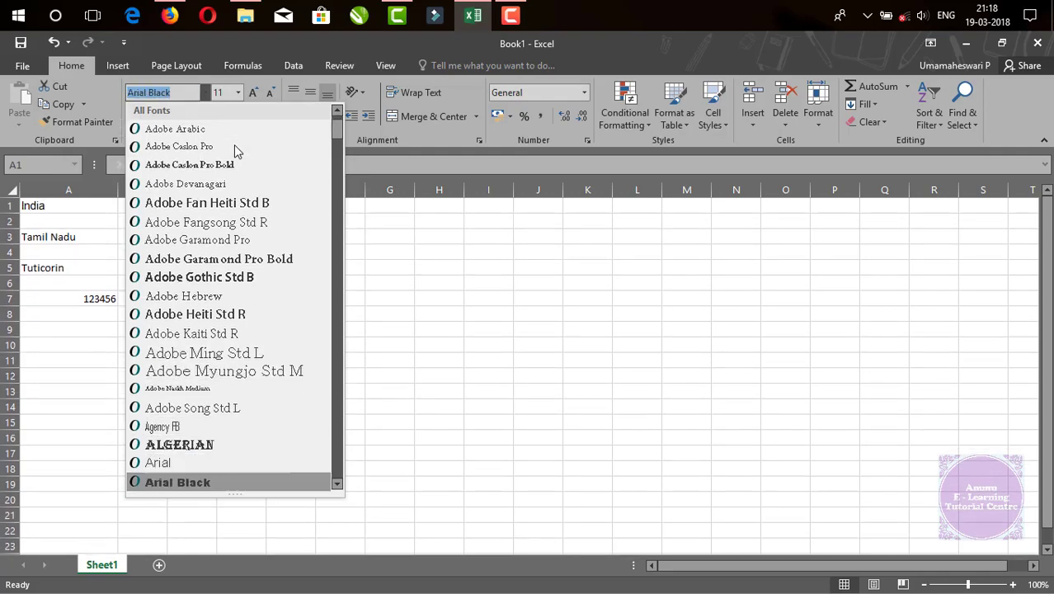
key("Down")
key("Up")
key("Up")
key("Up")
key("Up")
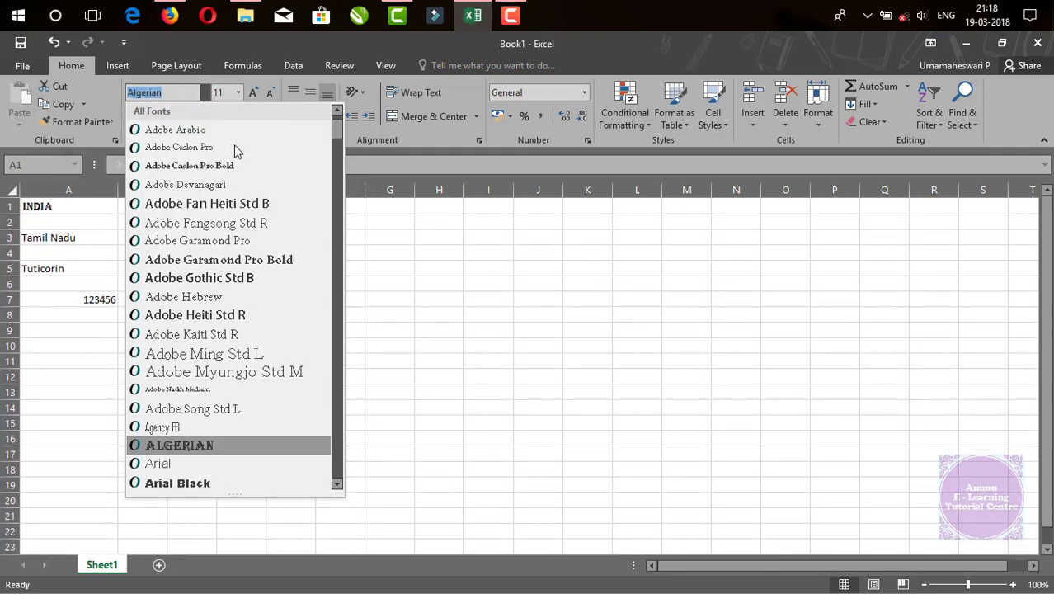
key("Return")
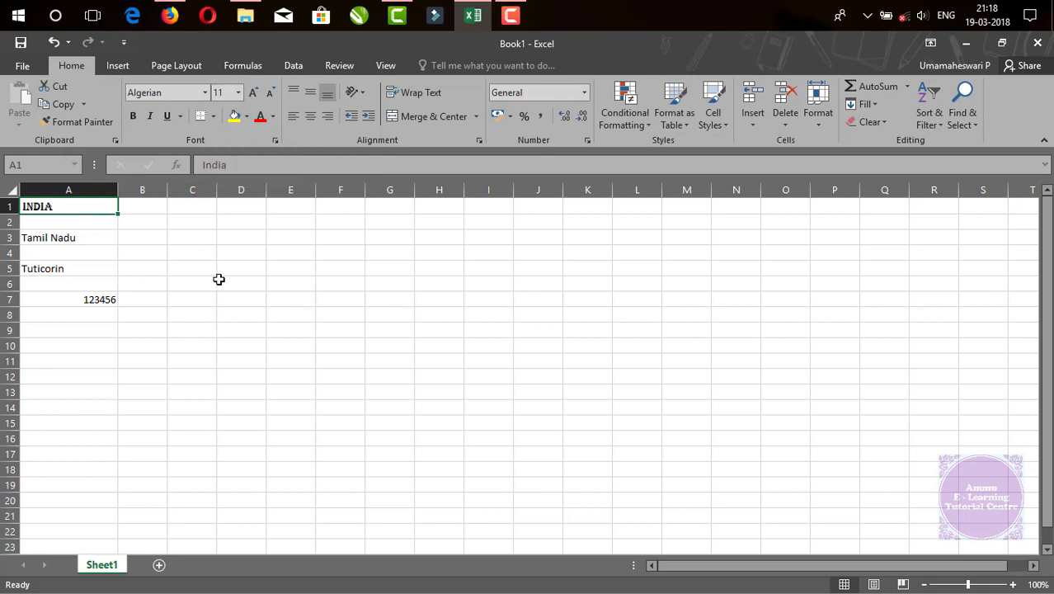
Step: Set the font size of "India" in cell A1 to 100
left_click(238, 94)
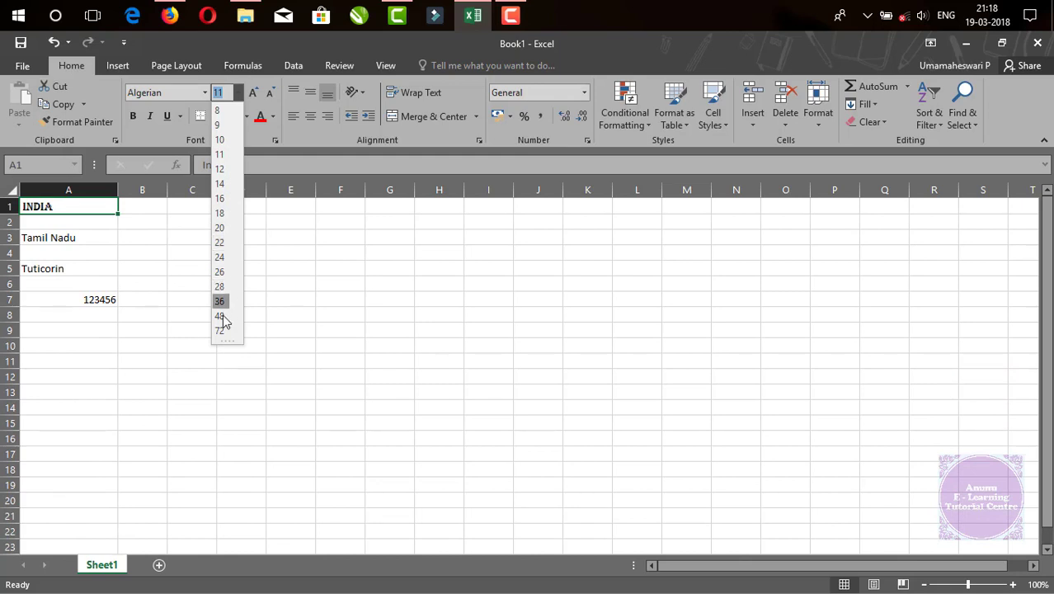
left_click(219, 92)
type("100")
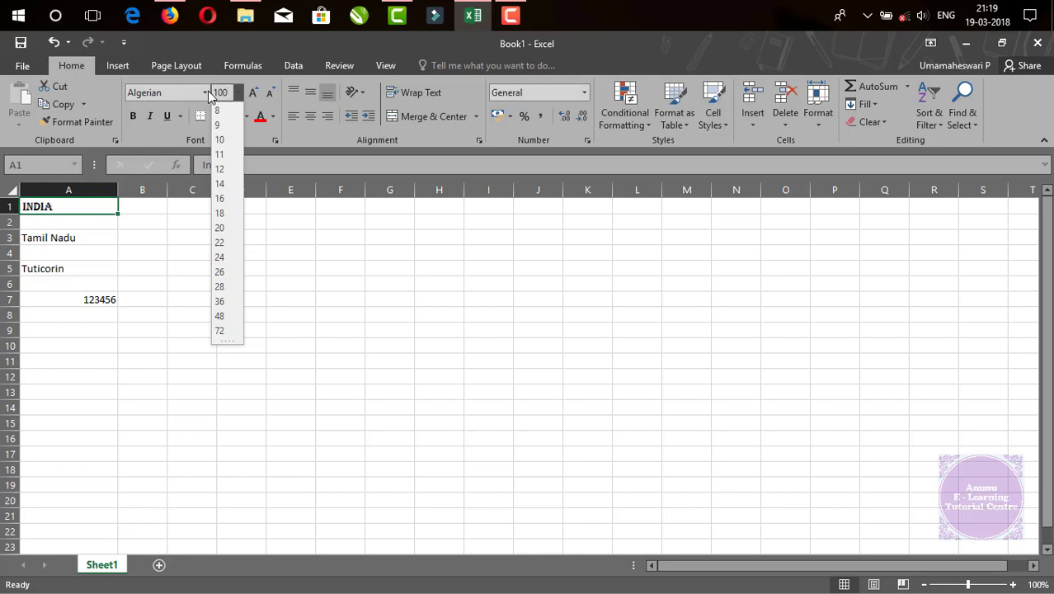
key("Return")
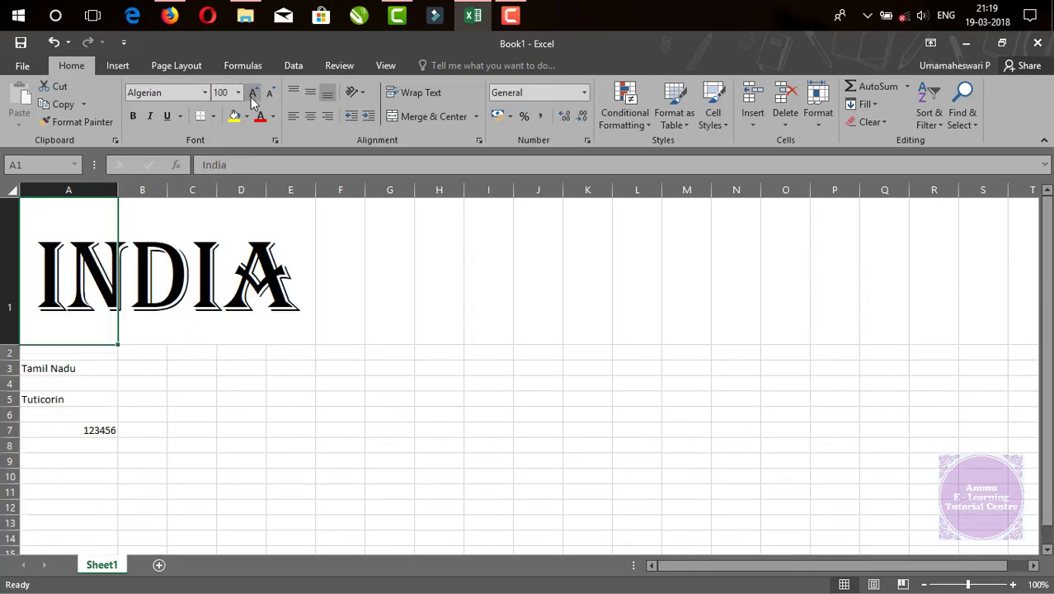
Step: Reduce the font size of "India" in cell A1 to 12
left_click(238, 92)
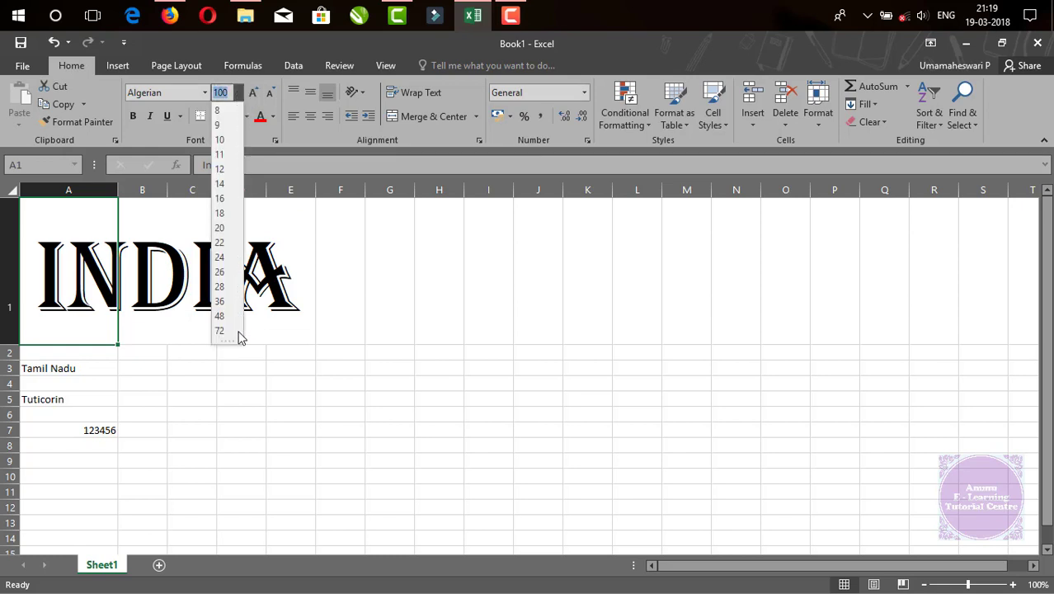
left_click_drag(228, 341, 269, 141)
left_click(224, 171)
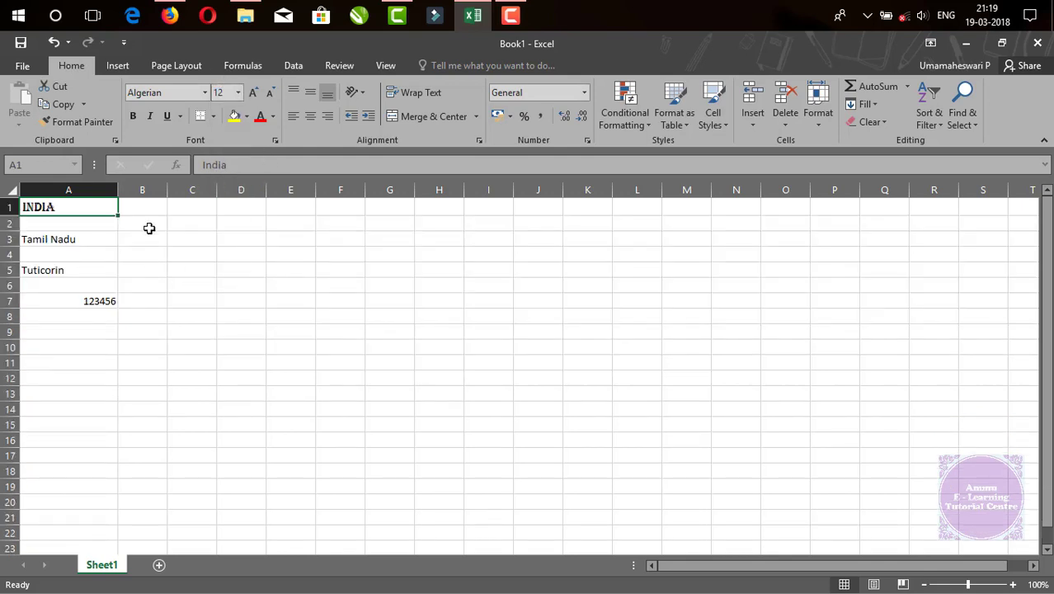
Step: Enlarge the text in cell A1 to font size 400
left_click(231, 92)
type("400")
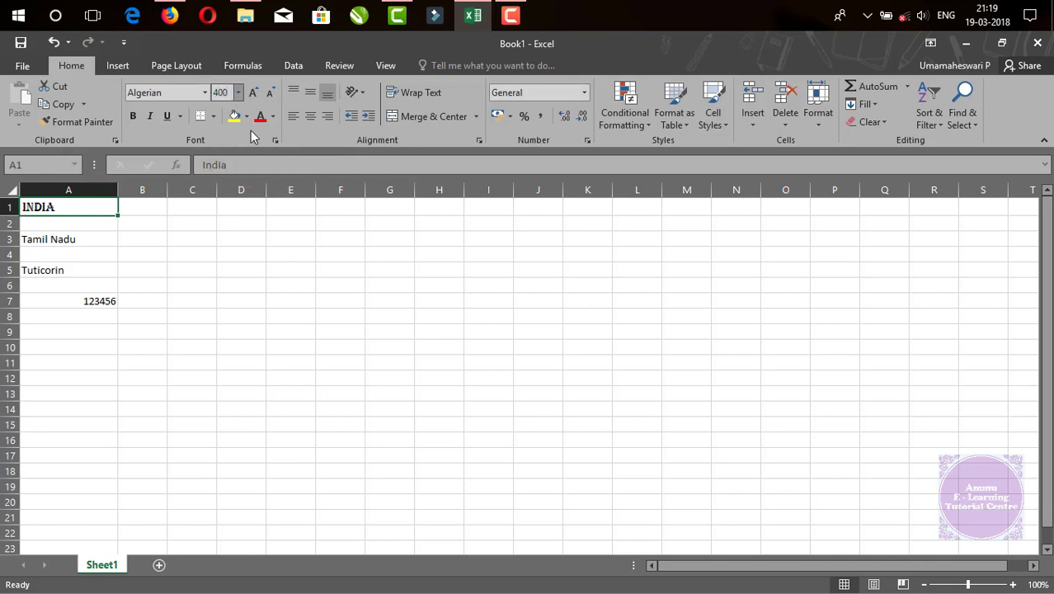
key("Return")
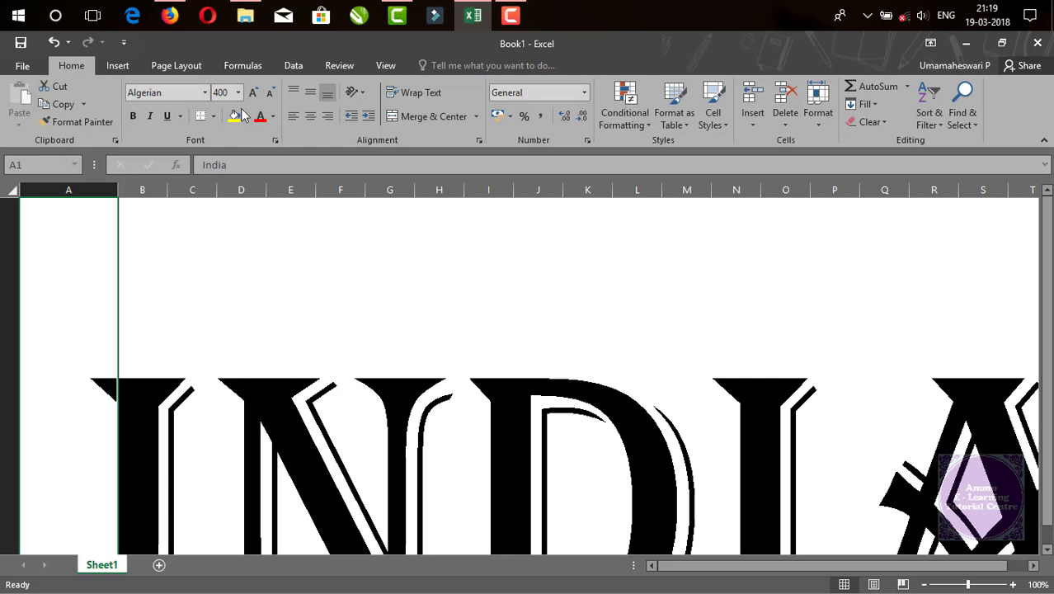
Step: Try to set the font size of cell A1 to 500
left_click(221, 93)
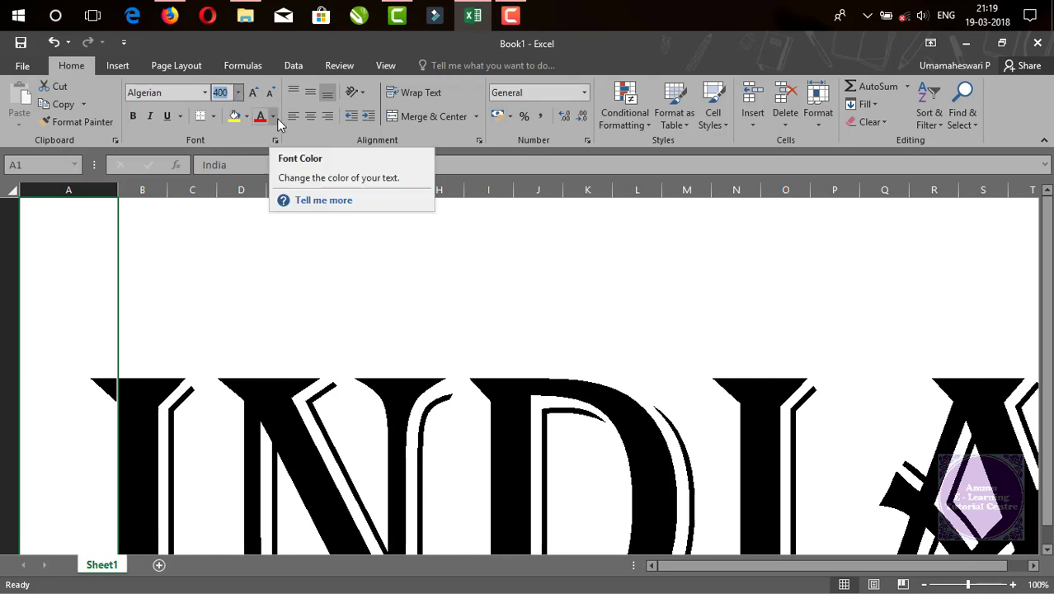
type("500")
key("Return")
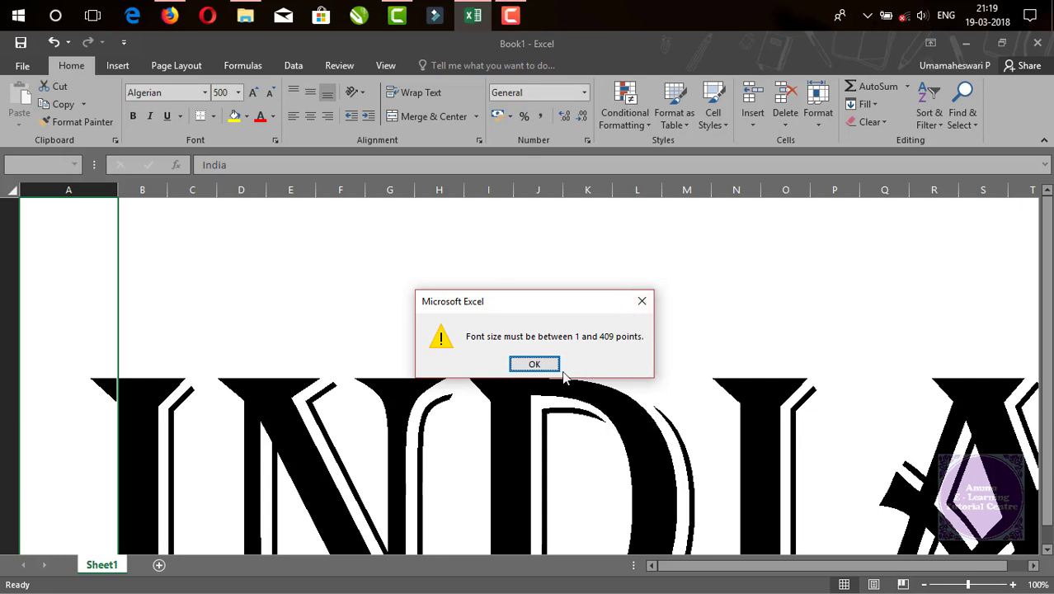
key("Return")
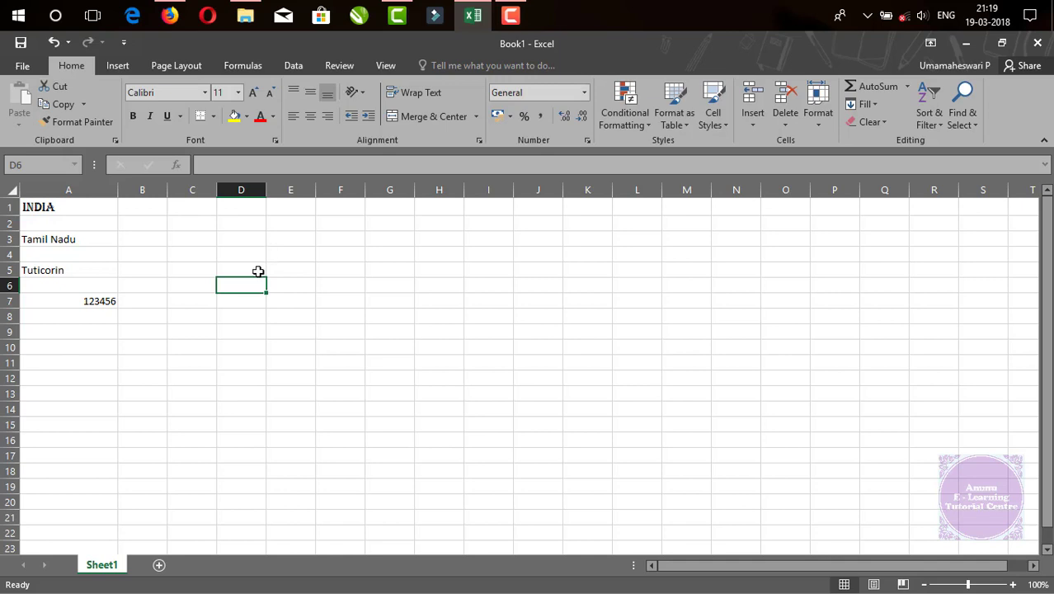
Step: Increase the font size of "Tamil Nadu" in cell A3 by two steps to 14
left_click(40, 239)
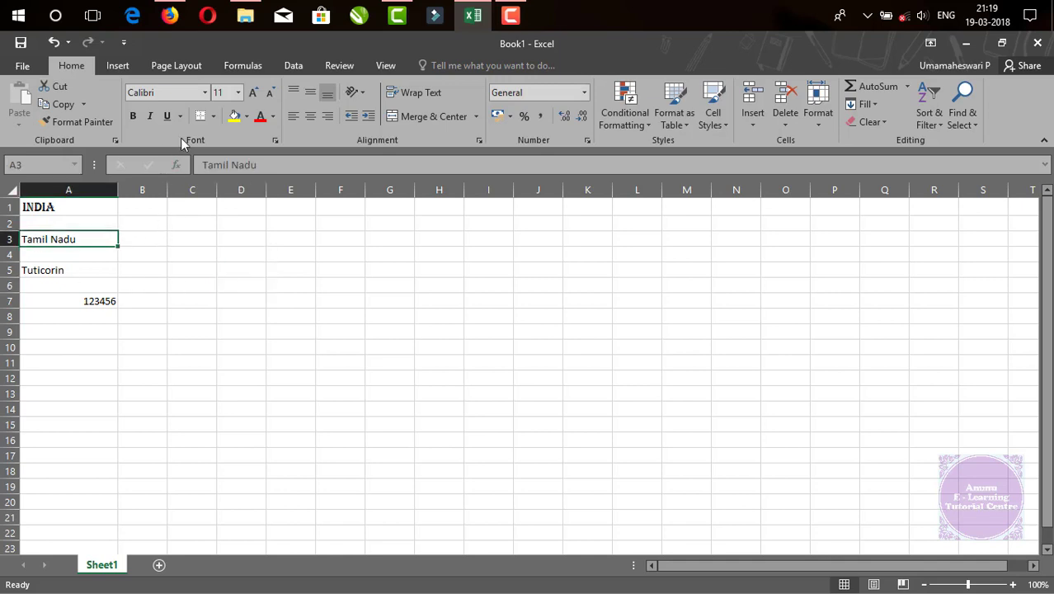
left_click(238, 93)
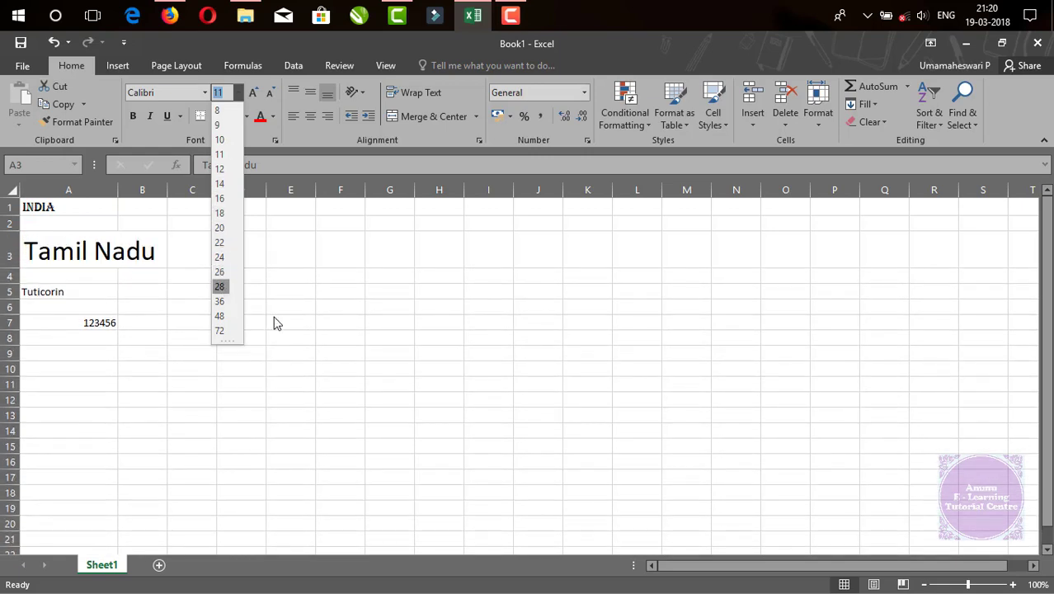
left_click(304, 226)
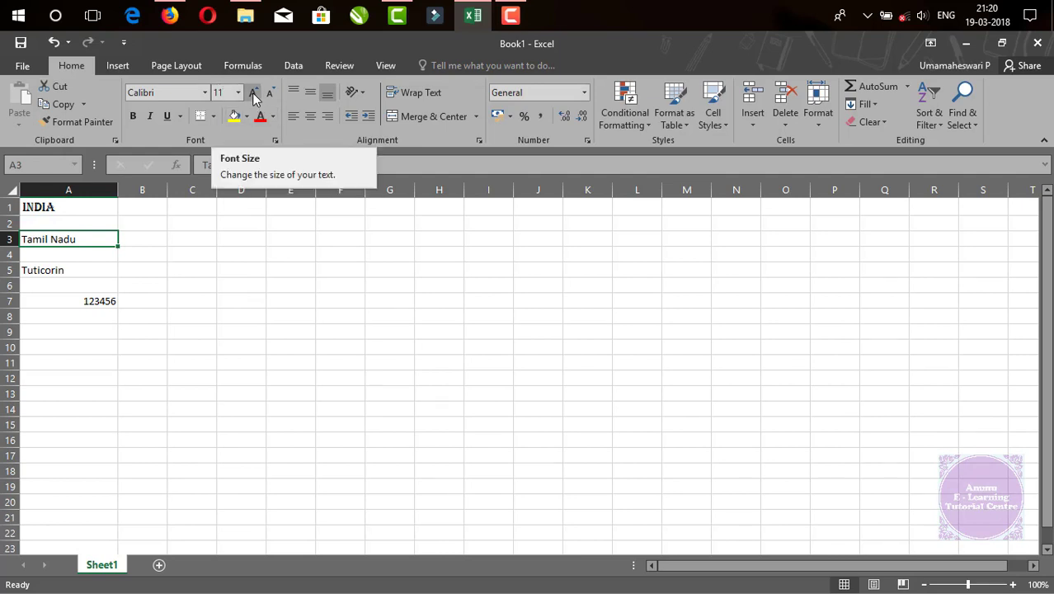
left_click(252, 93)
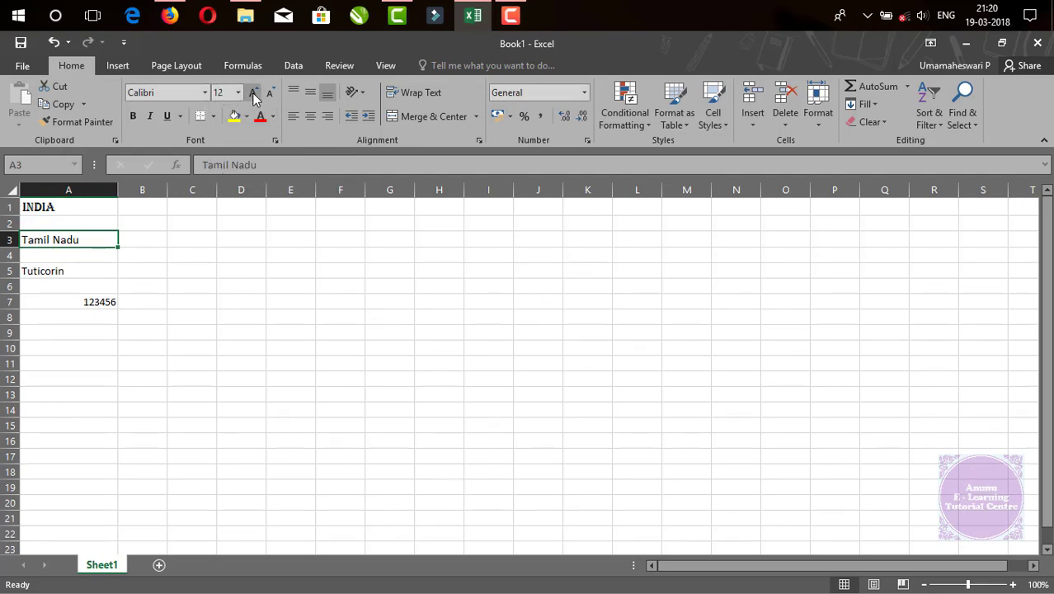
left_click(252, 93)
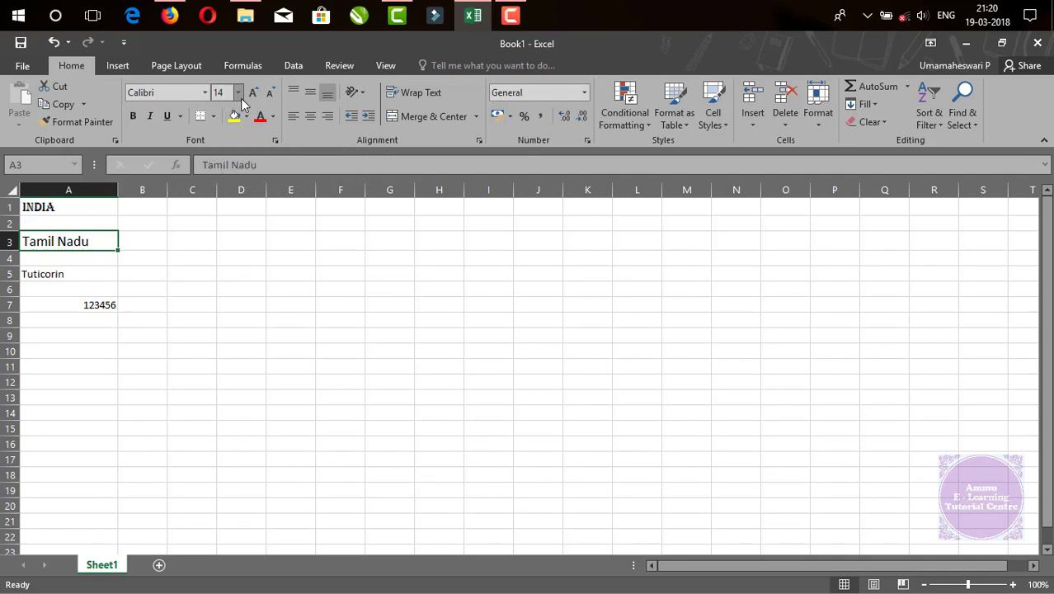
Step: Increase the font size of "Tamil Nadu" in cell A3 step by step to 36
left_click(239, 98)
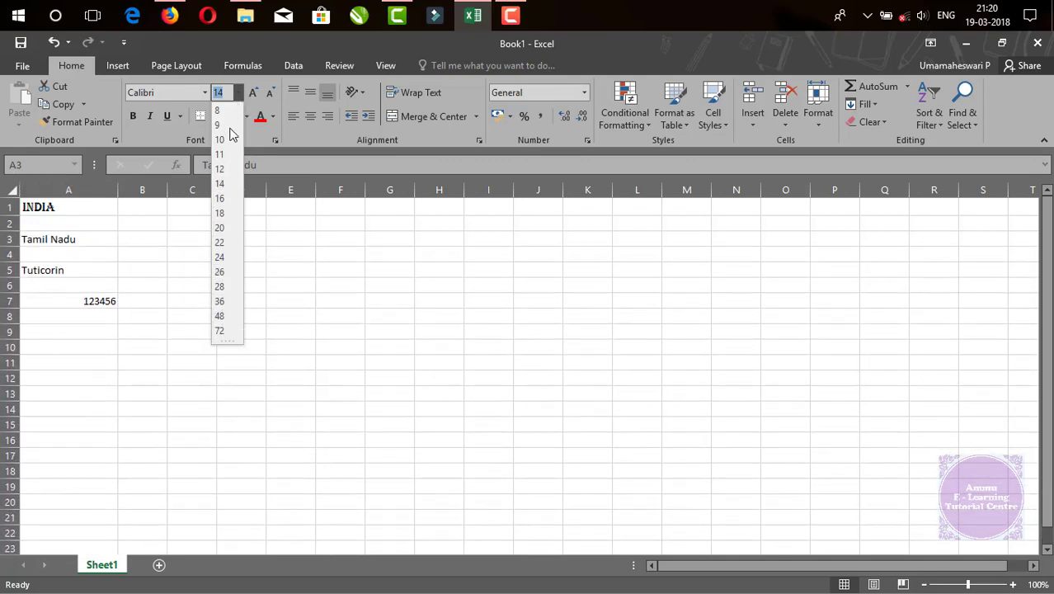
left_click(337, 275)
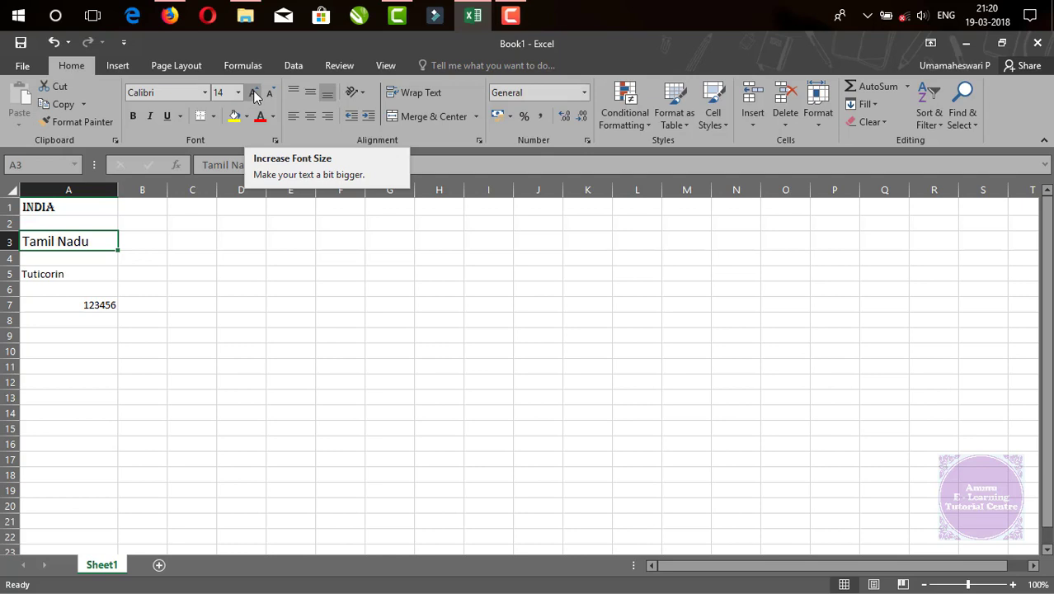
left_click(239, 94)
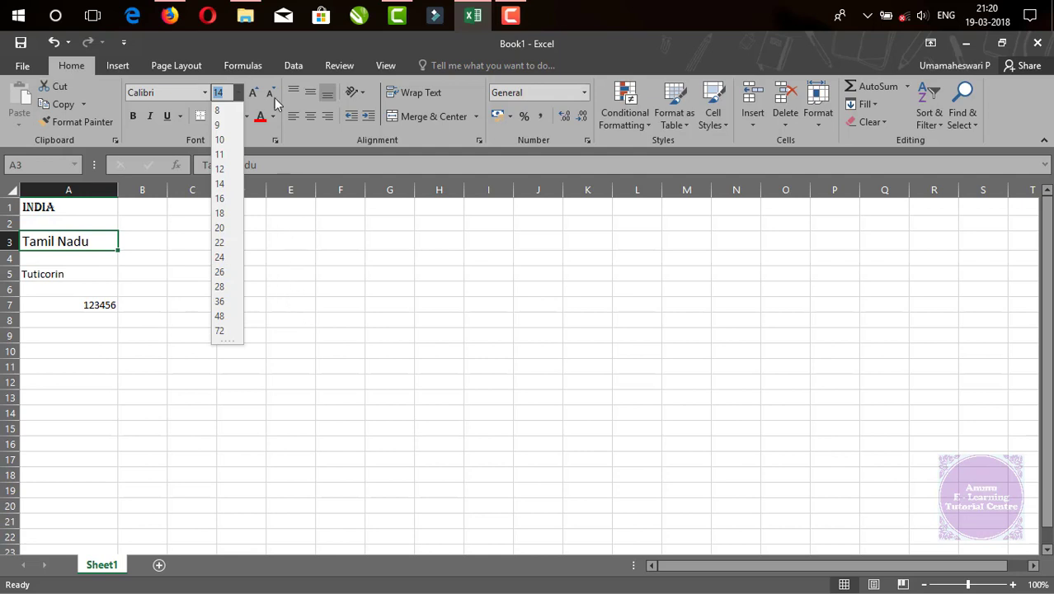
left_click(270, 54)
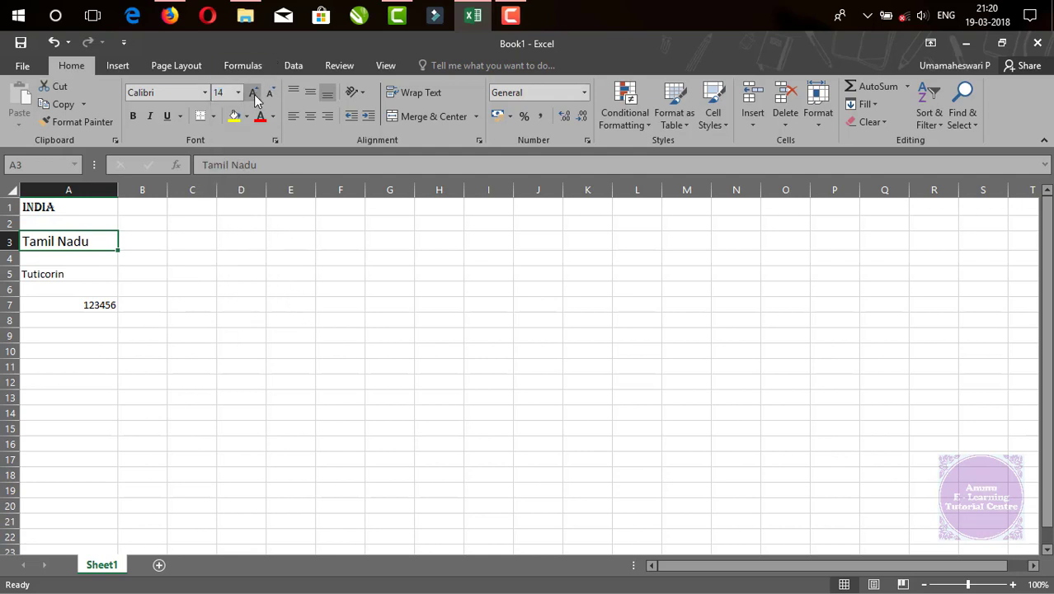
left_click(254, 94)
left_click(254, 94)
left_click(254, 92)
left_click(255, 92)
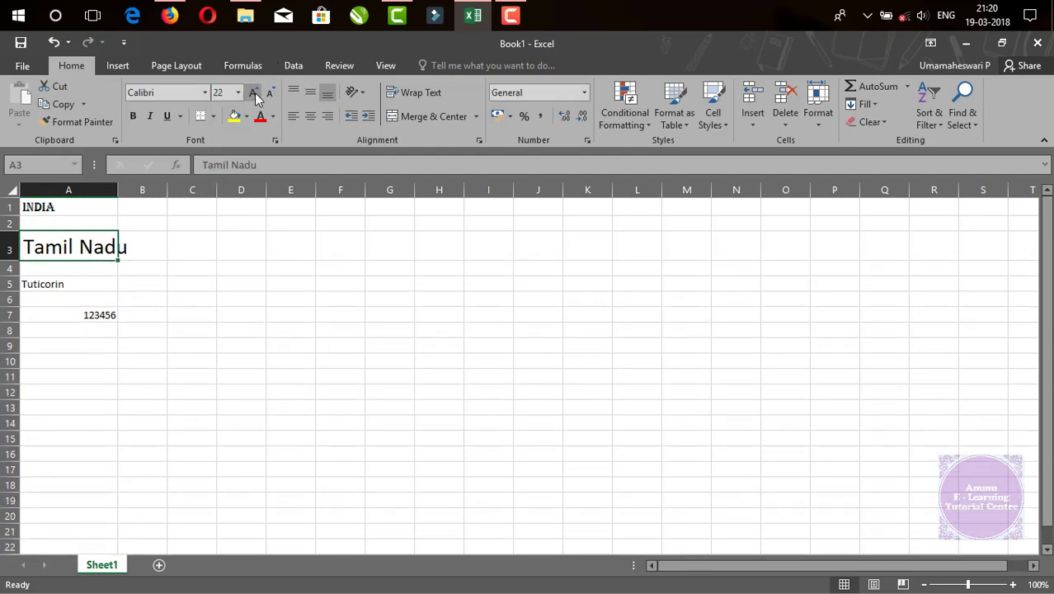
left_click(255, 93)
left_click(254, 93)
left_click(256, 94)
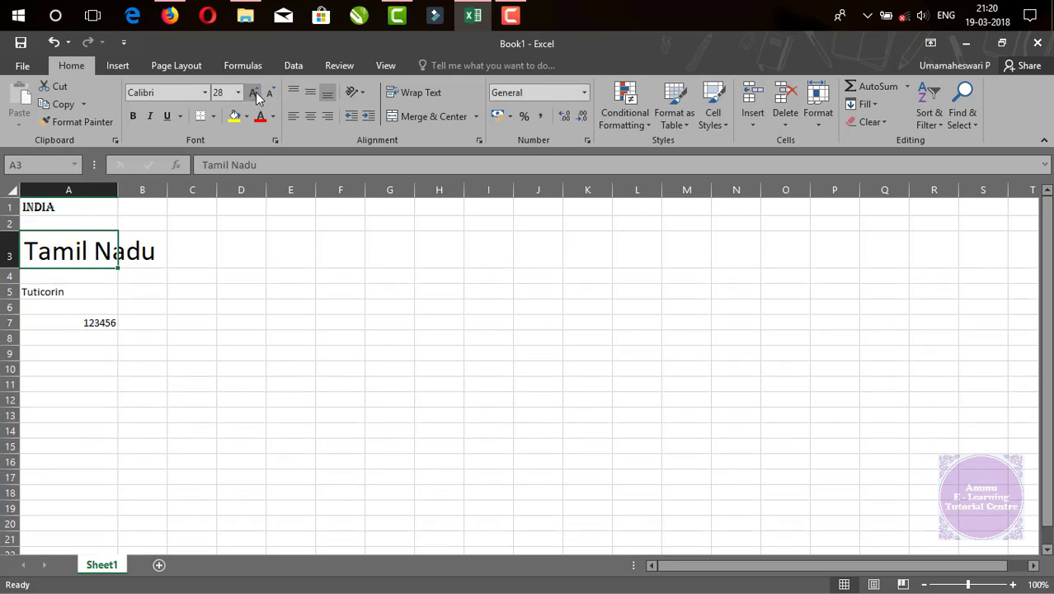
left_click(256, 94)
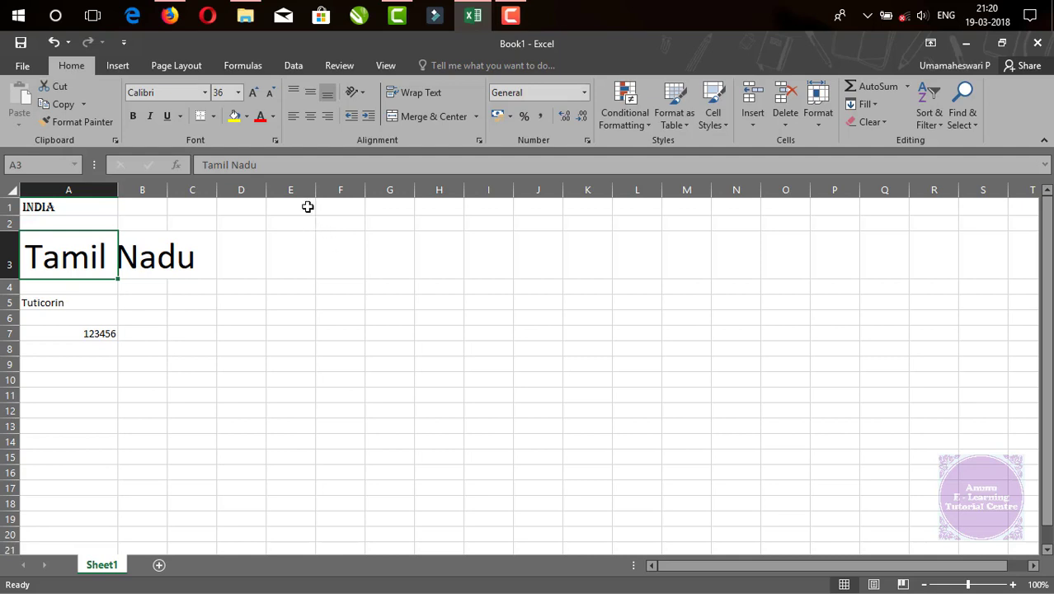
Step: Decrease the font size of "Tamil Nadu" in cell A3 step by step to 20
left_click(268, 97)
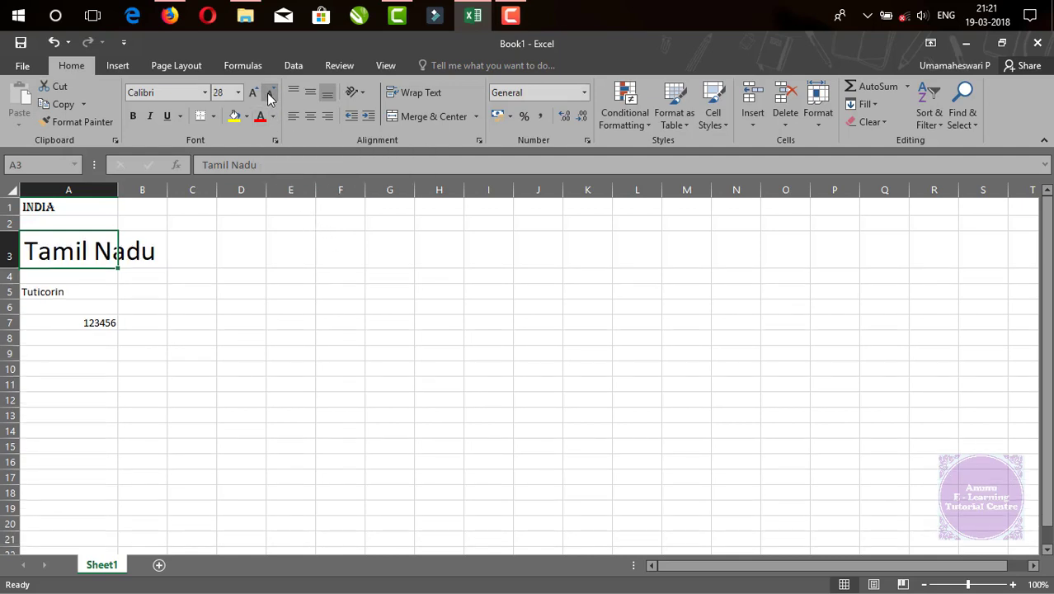
left_click(239, 96)
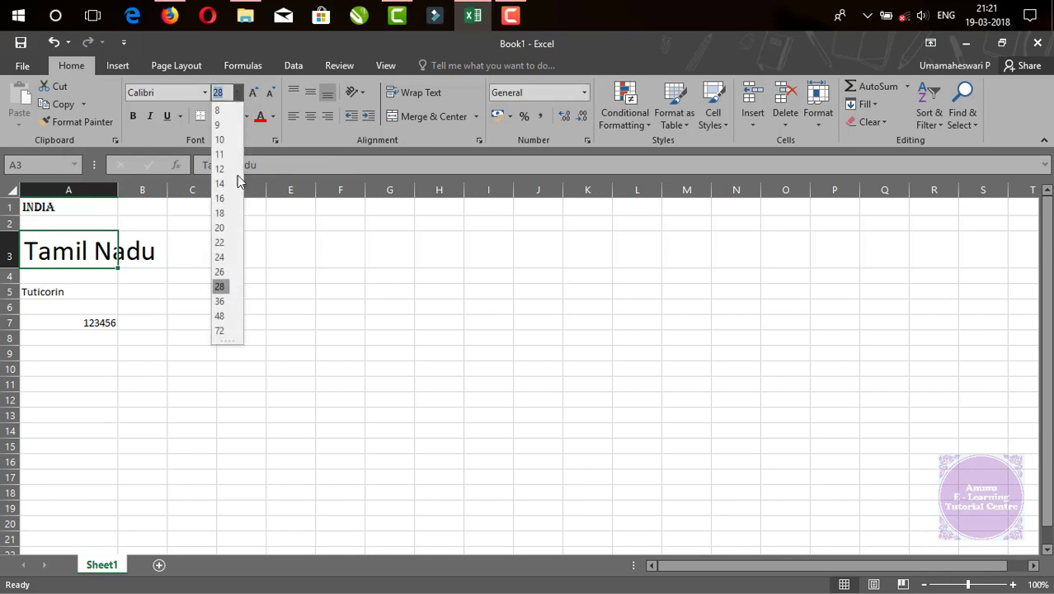
left_click(272, 96)
left_click(272, 96)
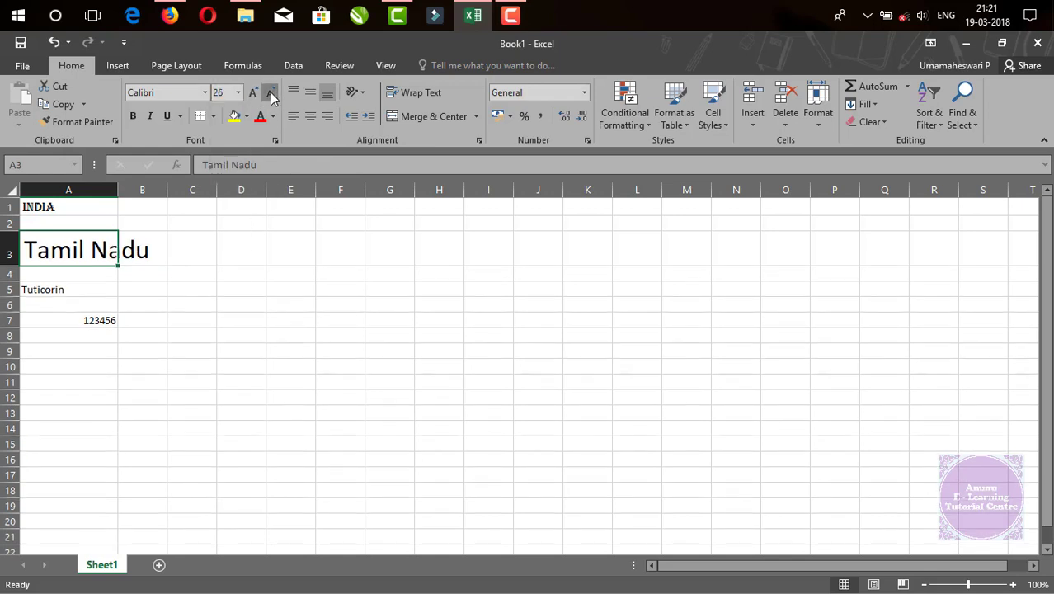
left_click(272, 95)
left_click(272, 96)
left_click(272, 95)
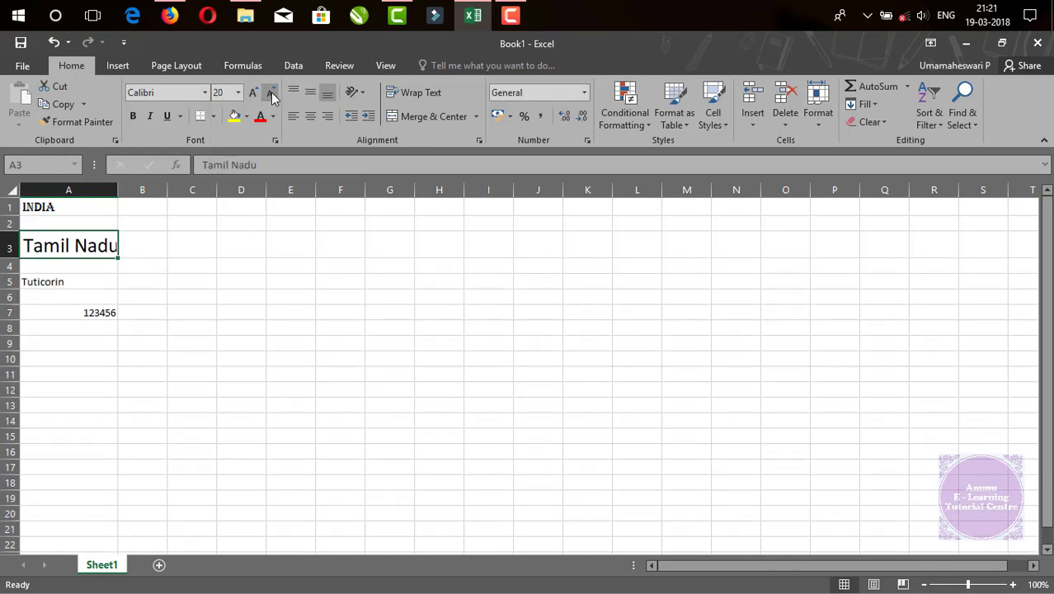
Step: Decrease the font size of "Tamil Nadu" in cell A3 by one step to 18
left_click(272, 96)
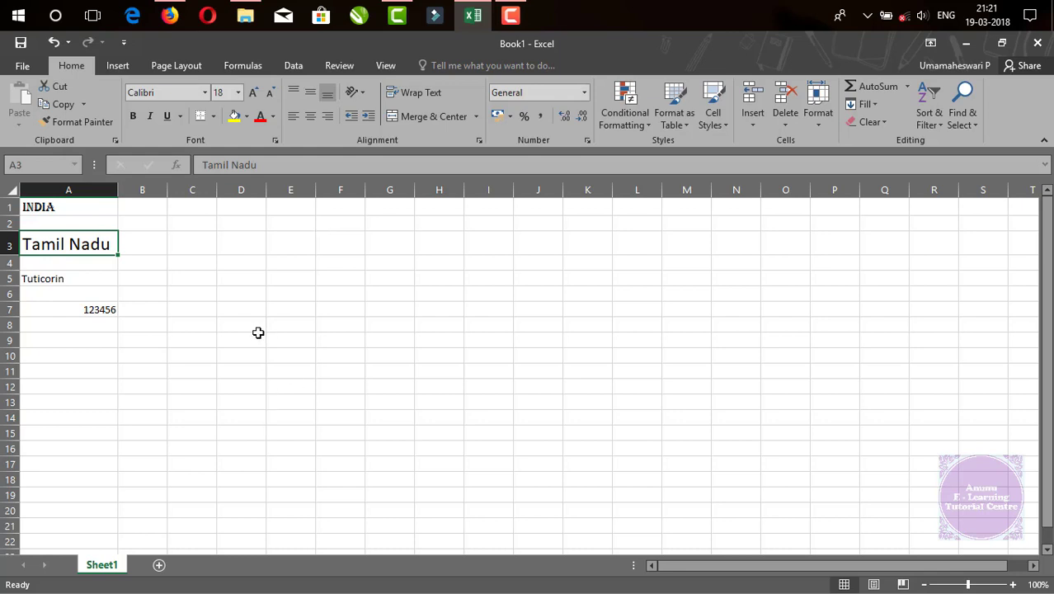
Step: Highlight column D, row 13 and the cell range D3:I20 one after another
left_click(241, 190)
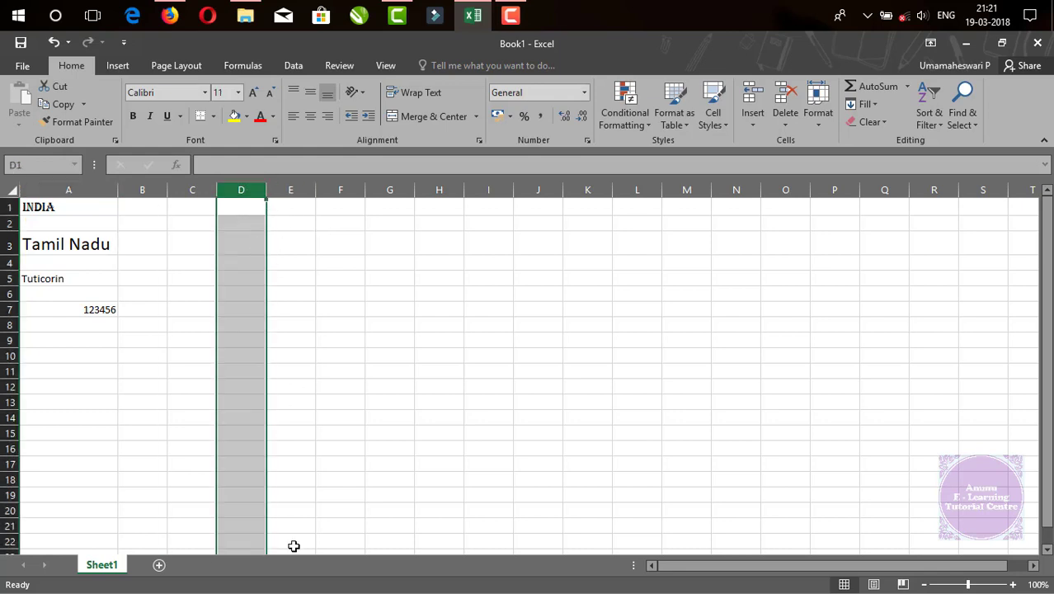
left_click(9, 401)
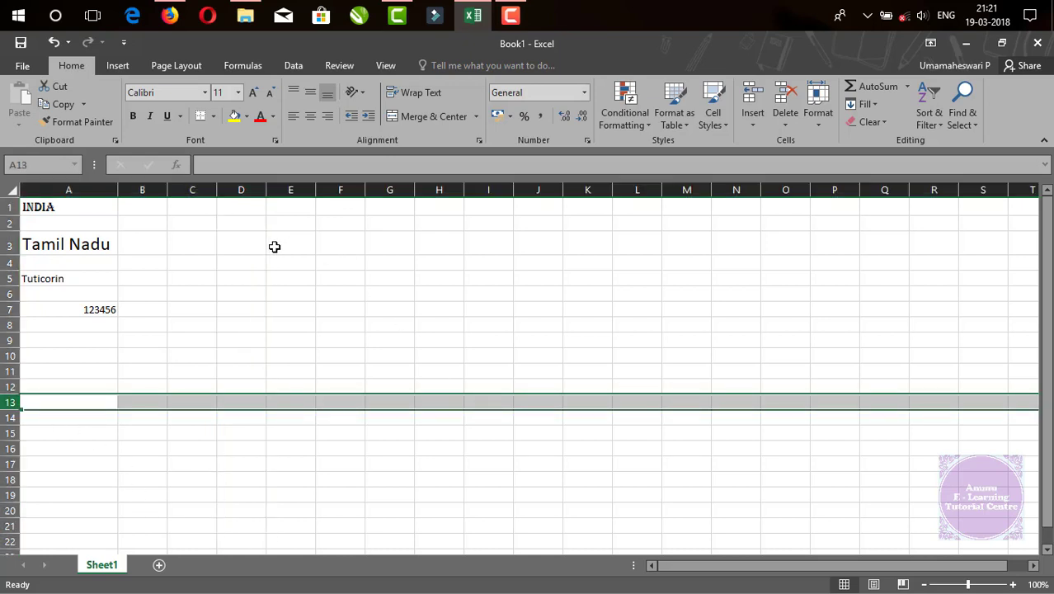
left_click_drag(252, 241, 477, 515)
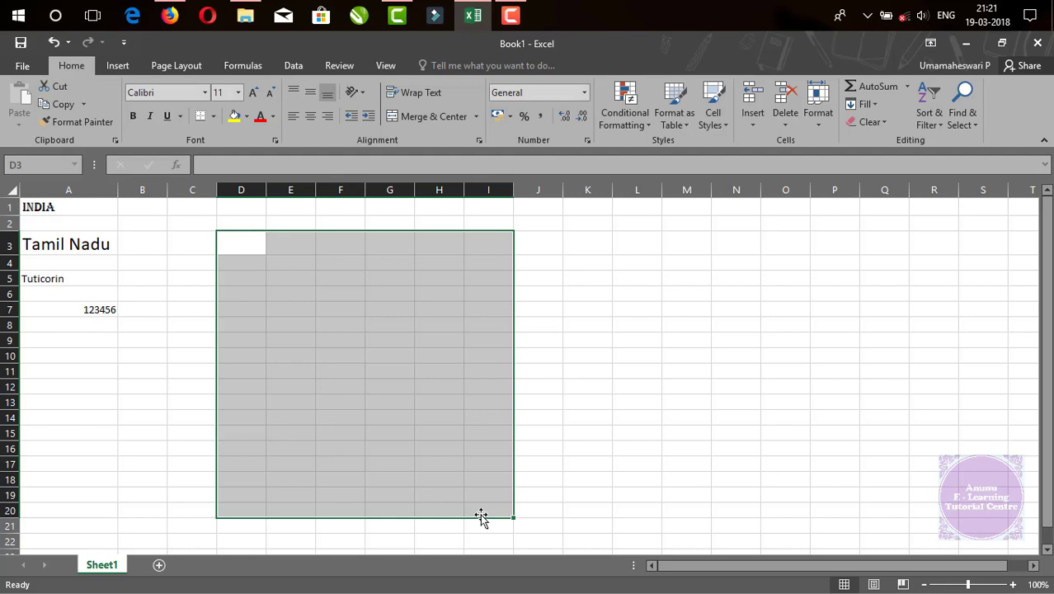
left_click(404, 329)
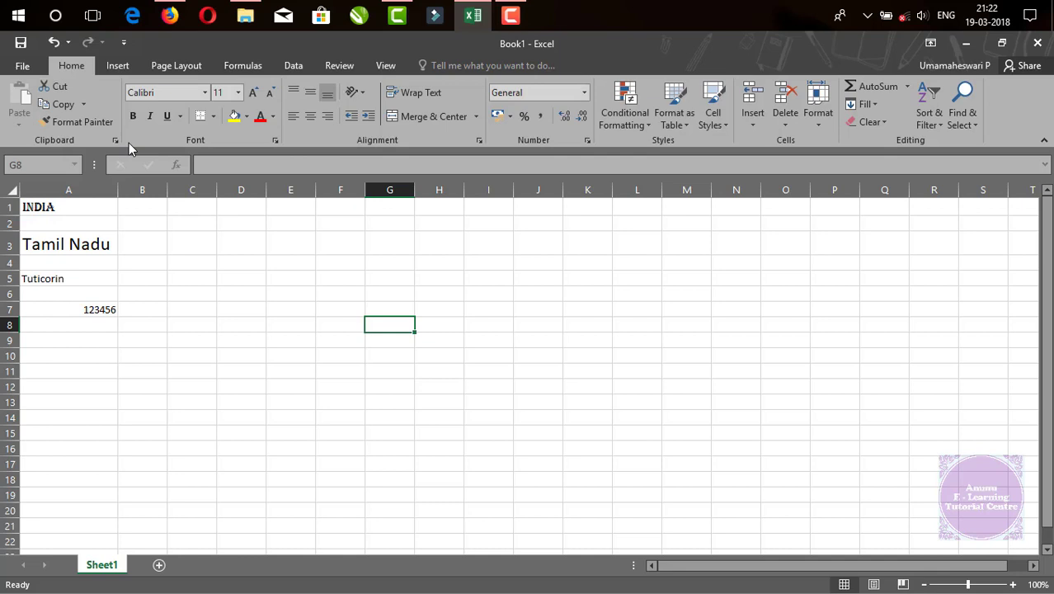
Step: Increase the font size of "Tuticorin" in cell A5 step by step to 18
left_click_drag(59, 283, 59, 293)
left_click(55, 279)
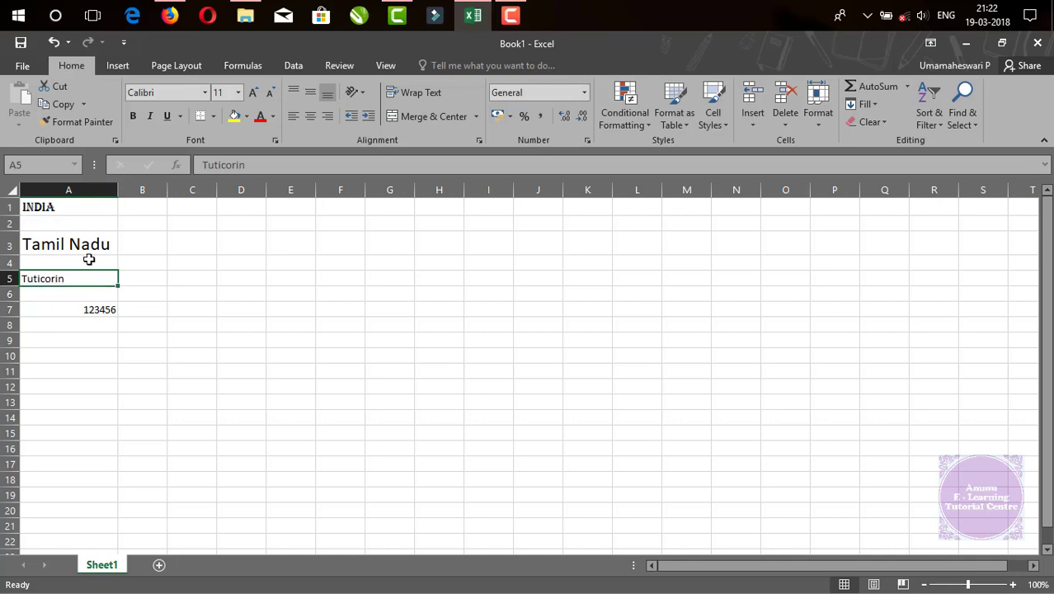
left_click(254, 92)
left_click(254, 92)
left_click(255, 92)
left_click(255, 92)
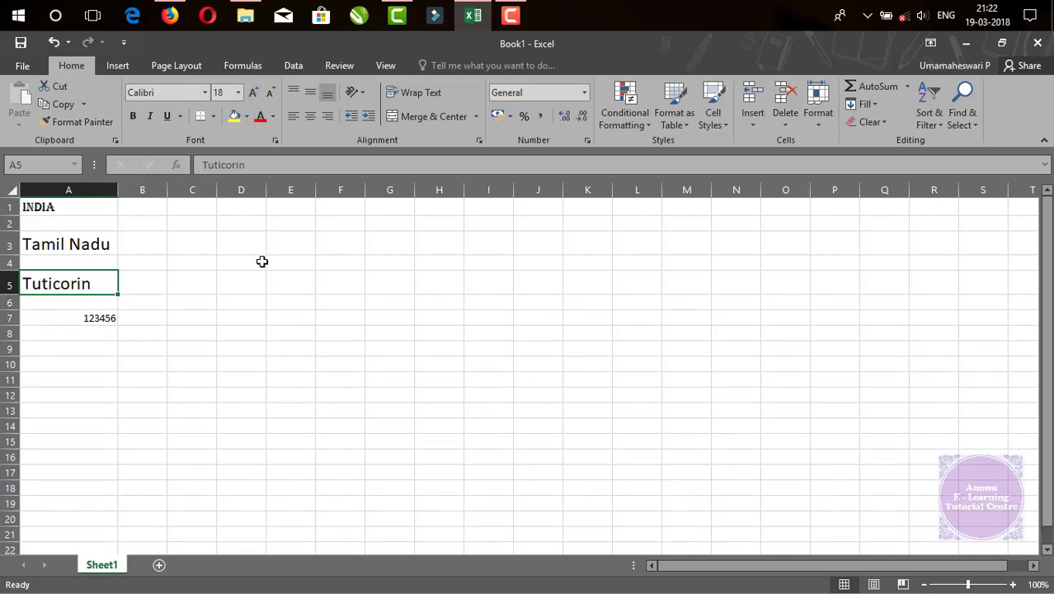
Step: Apply bold, italic and a single underline to "Tuticorin" in cell A5
left_click(132, 117)
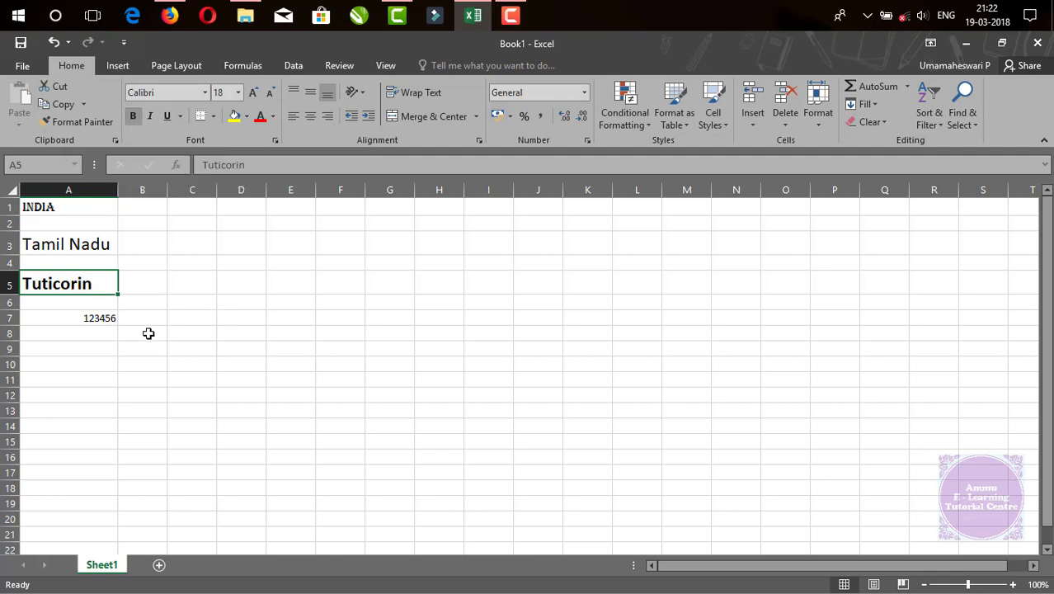
left_click(150, 116)
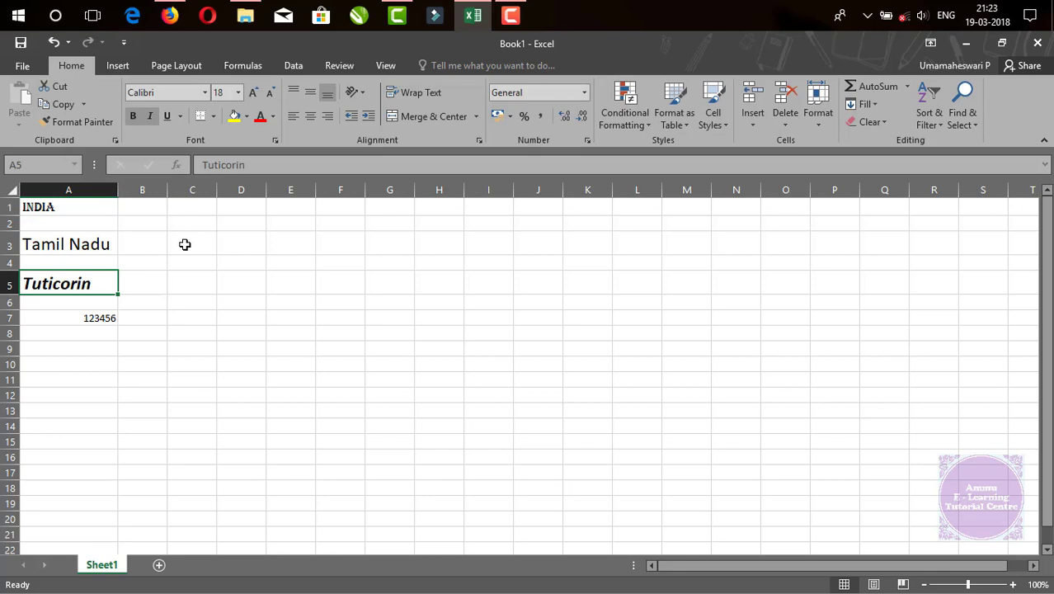
left_click(167, 116)
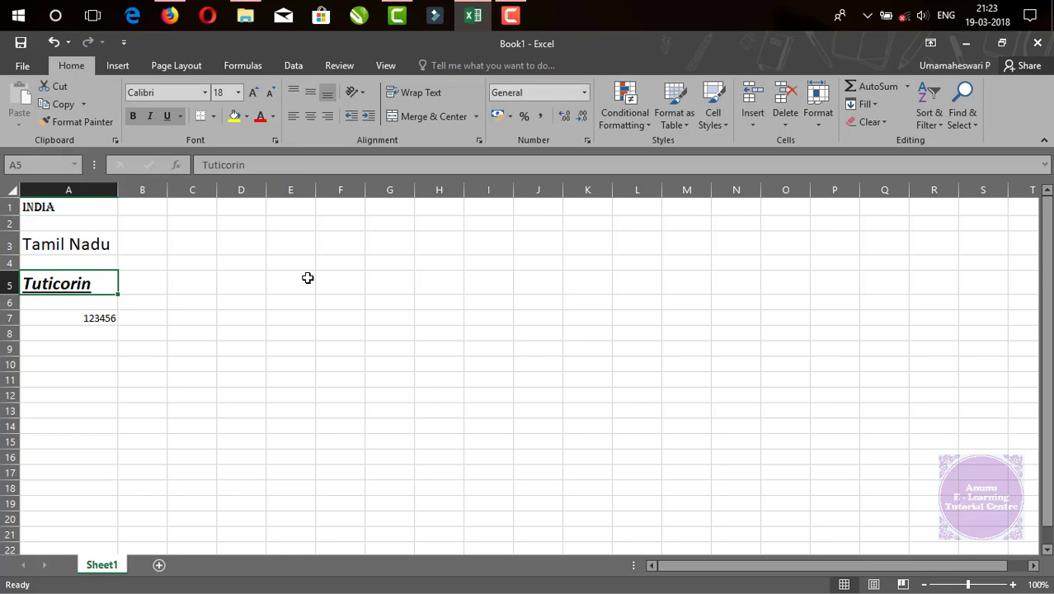
left_click(293, 332)
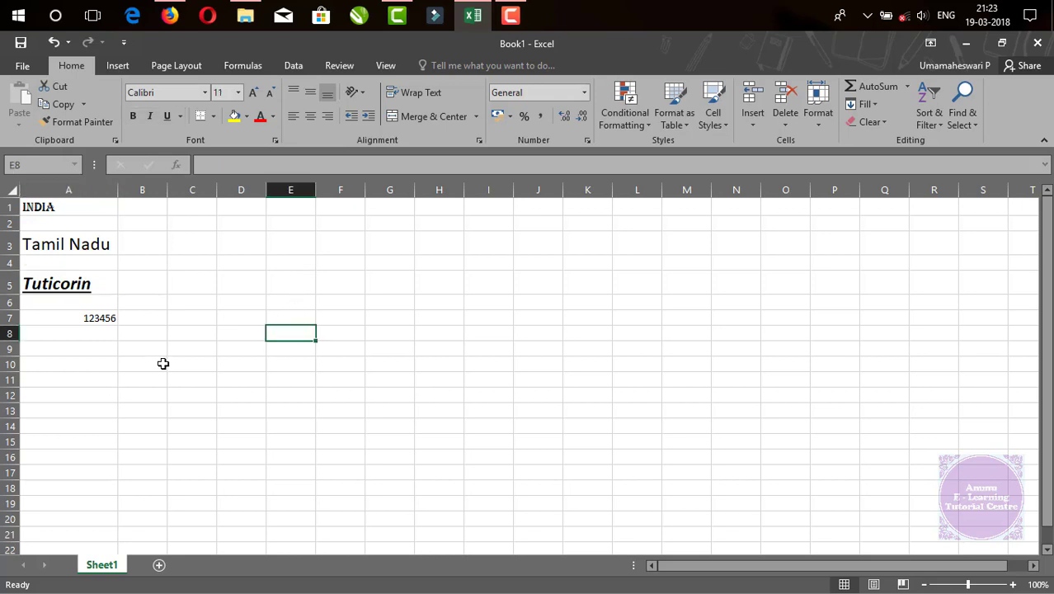
Step: Apply a double underline to "Tamil Nadu" in cell A3 and compare it closely with the single underline in A5
left_click(78, 245)
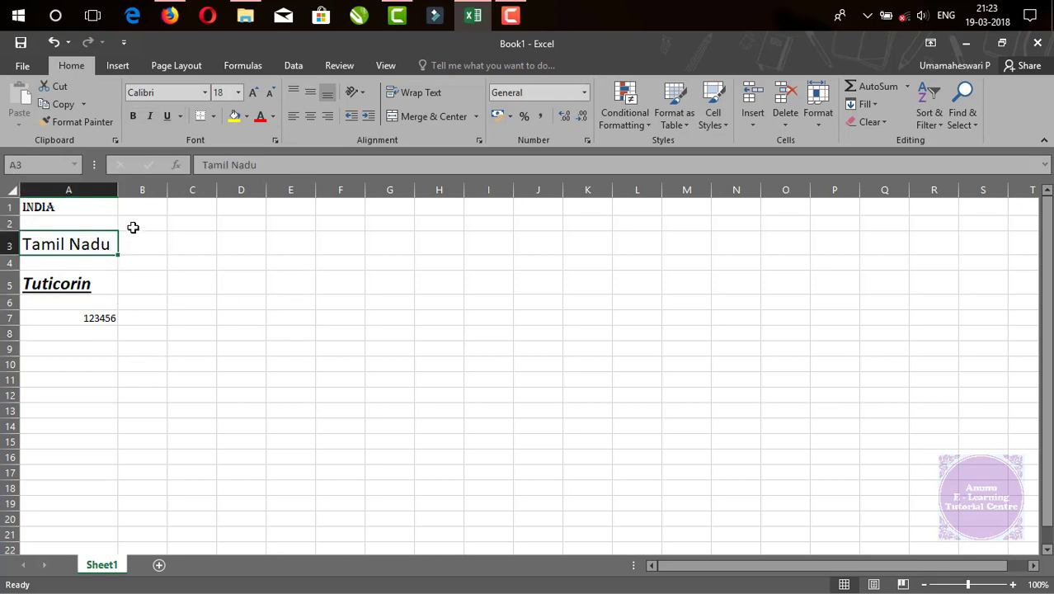
left_click(181, 116)
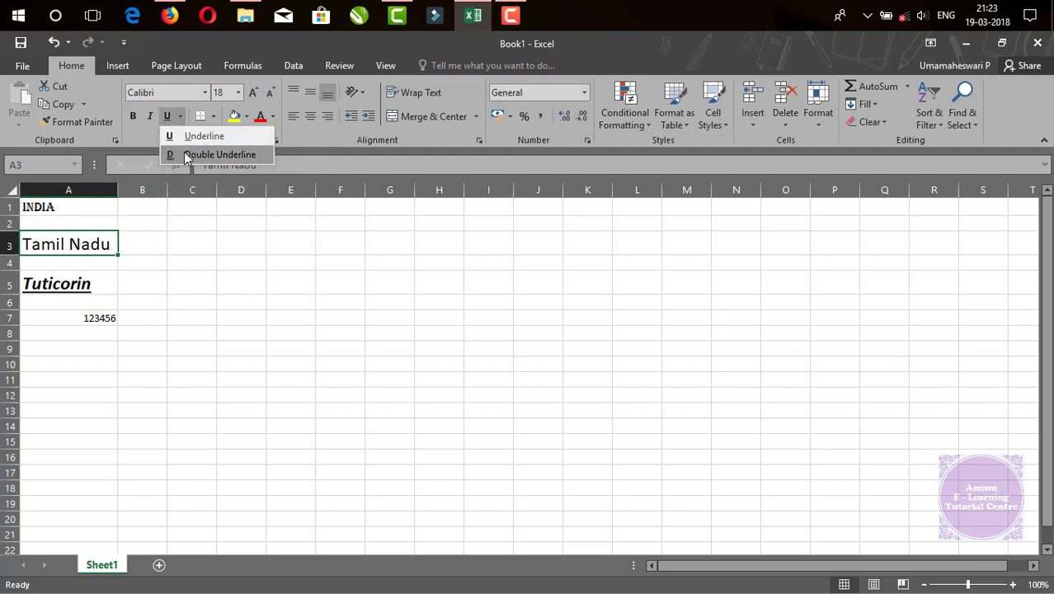
left_click(192, 154)
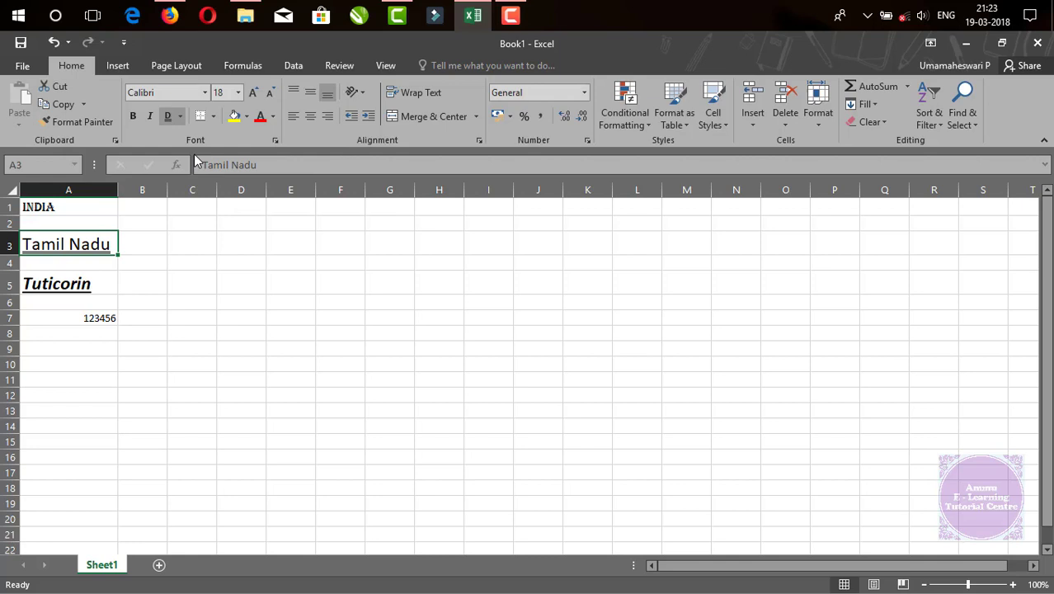
left_click(169, 350)
scroll(78, 249, "up", 9)
scroll(78, 250, "up", 1)
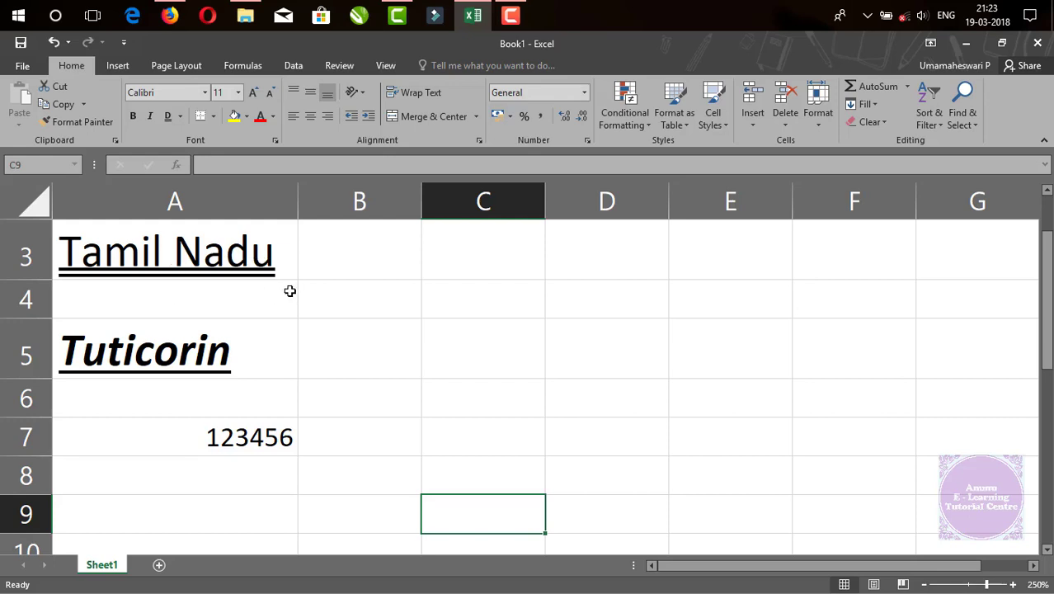
scroll(290, 291, "down", 10, "ctrl")
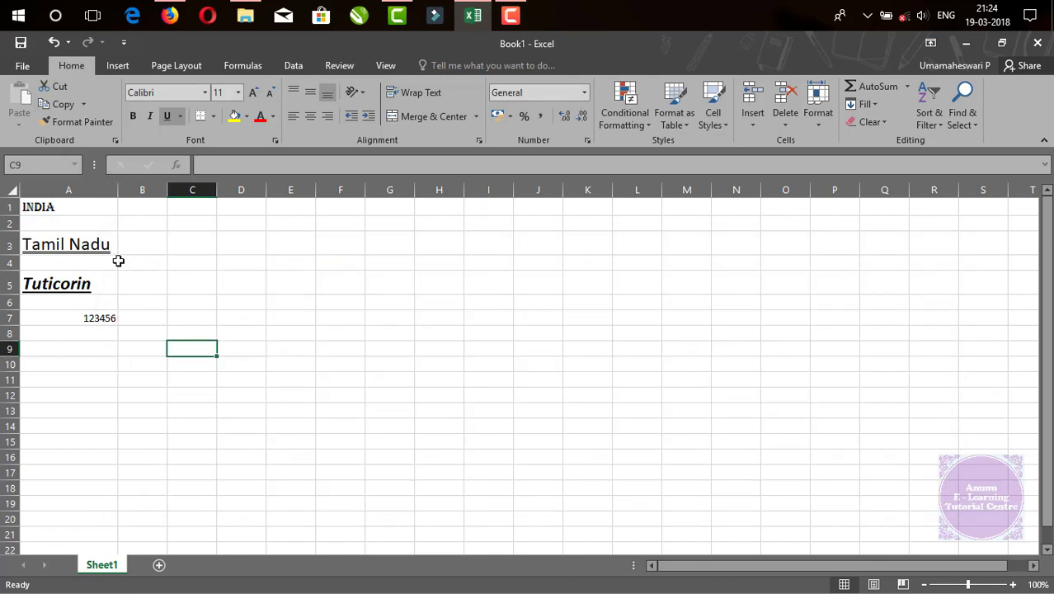
Step: Apply bold, italic and a single underline to "India" in cell A1
left_click(87, 245)
left_click(107, 207)
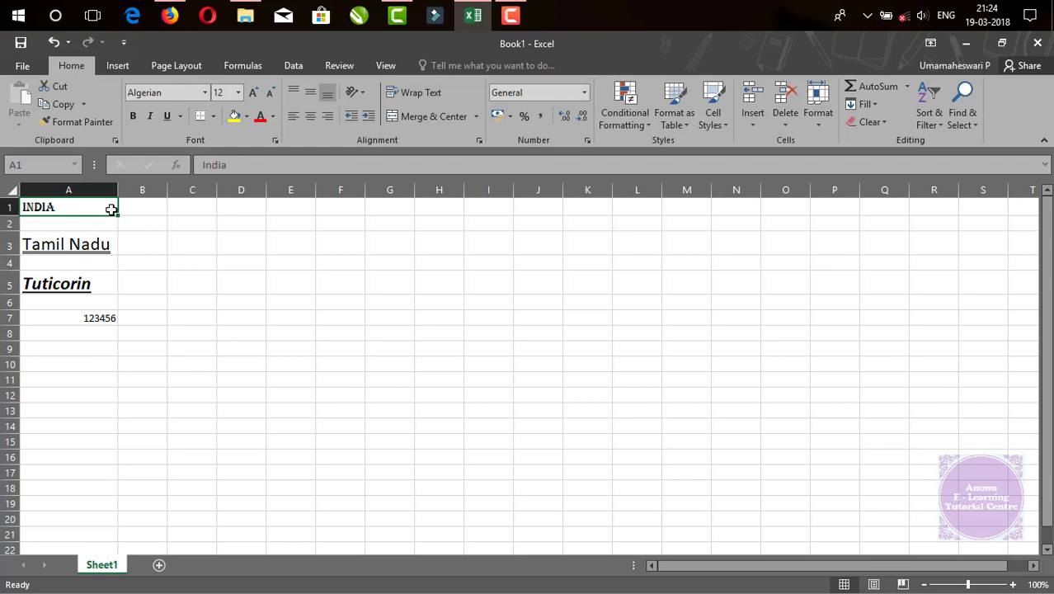
left_click(133, 115)
left_click(149, 115)
left_click(166, 115)
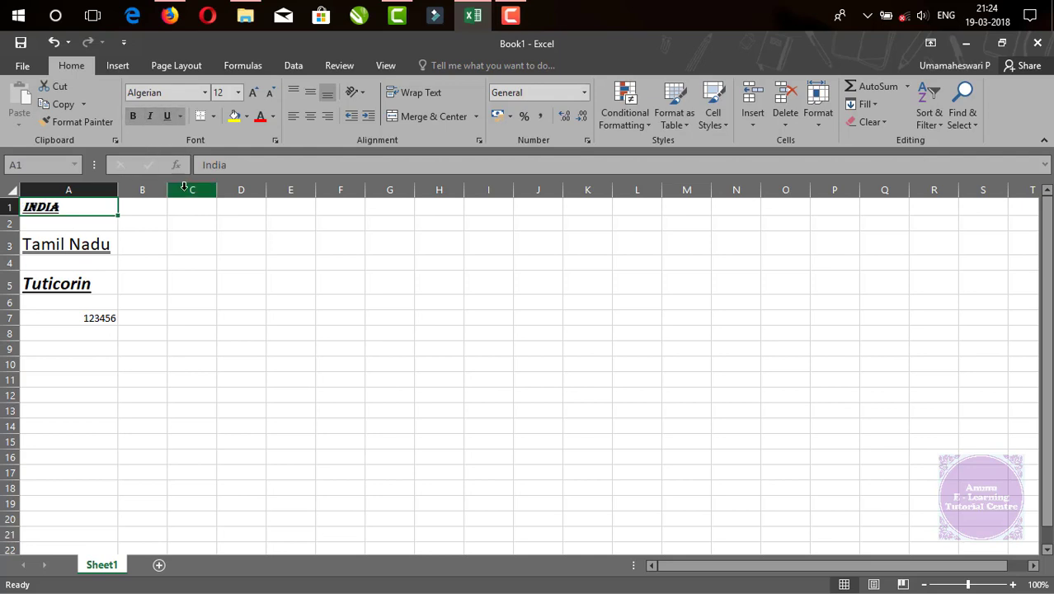
Step: Remove the italic and bold formatting from "India" in cell A1, keeping only the underline
left_click(147, 120)
left_click(133, 118)
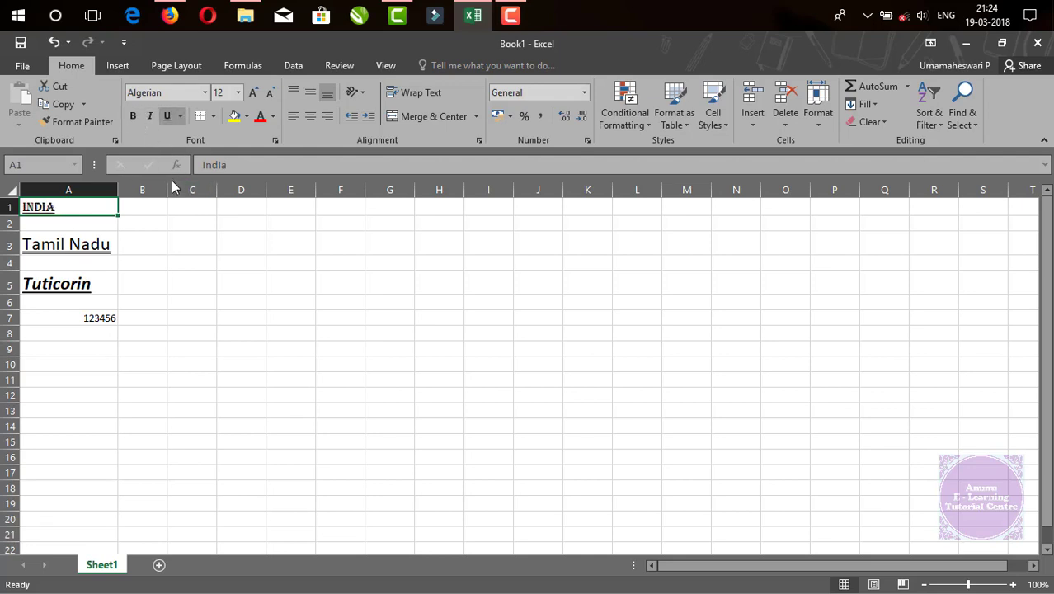
left_click(248, 259)
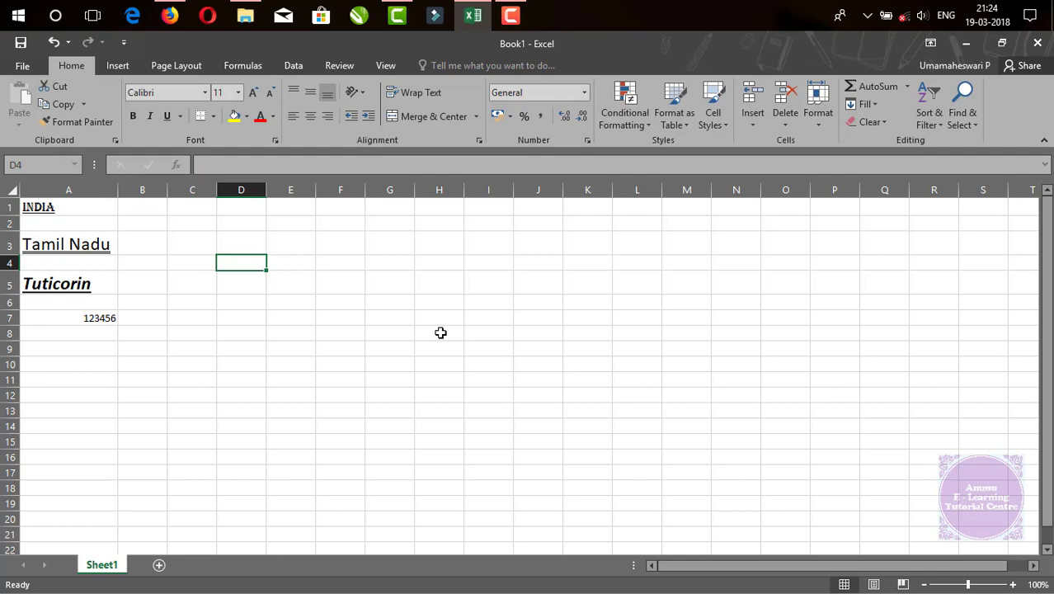